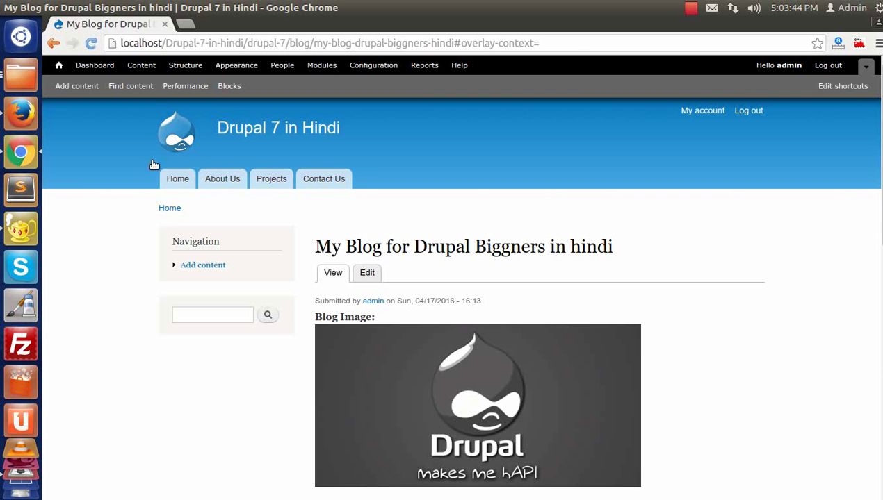
- Open the Views administration list under the site structure and look through the existing views
left_click(185, 64)
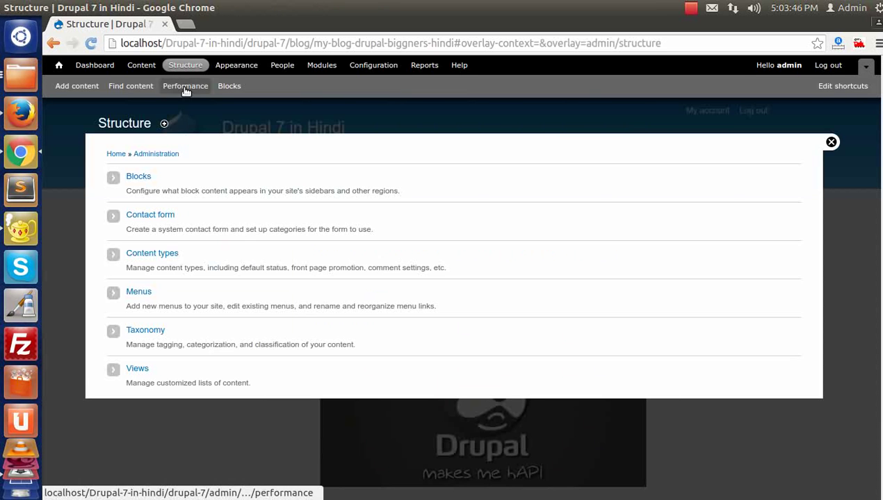
left_click(136, 372)
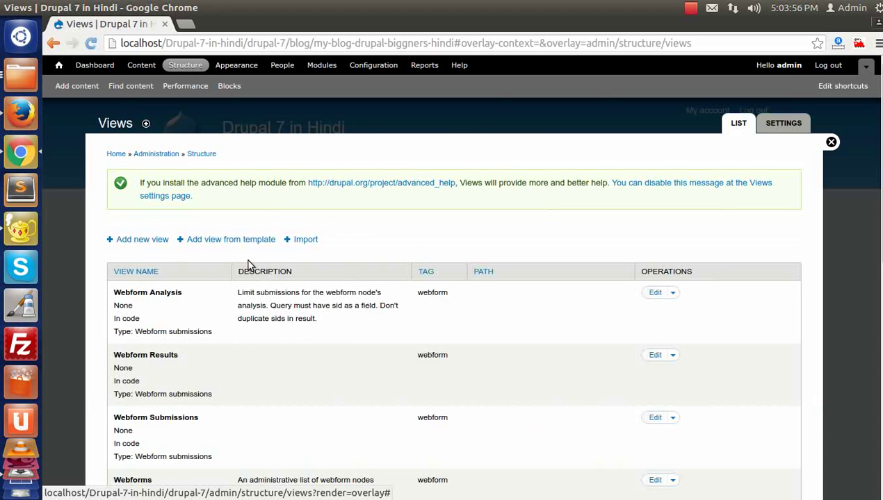
scroll(316, 287, "down", 1)
scroll(316, 275, "up", 1)
scroll(243, 306, "down", 3)
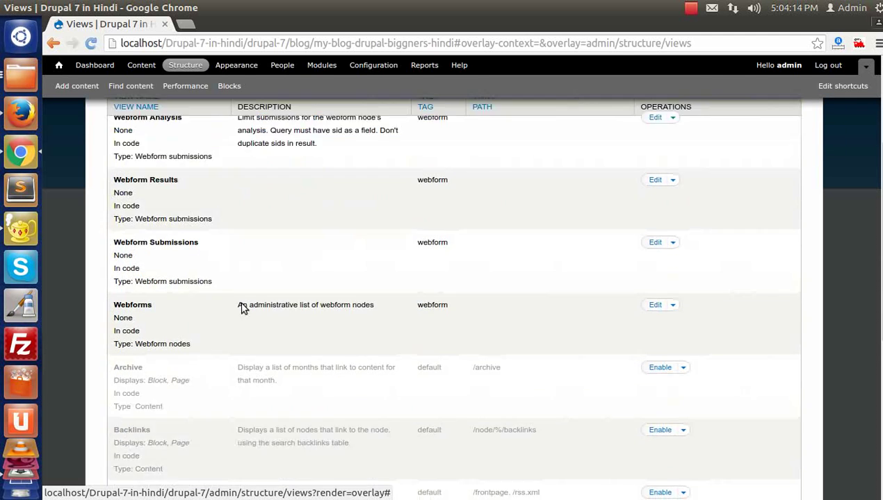
scroll(243, 304, "up", 3)
scroll(732, 272, "down", 2)
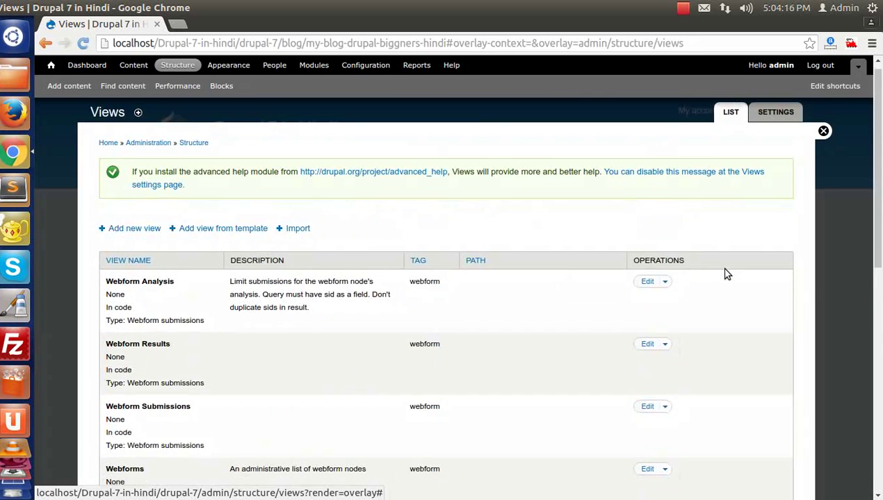
scroll(723, 274, "up", 3)
- Start a new view and name it "Test View"
left_click(137, 239)
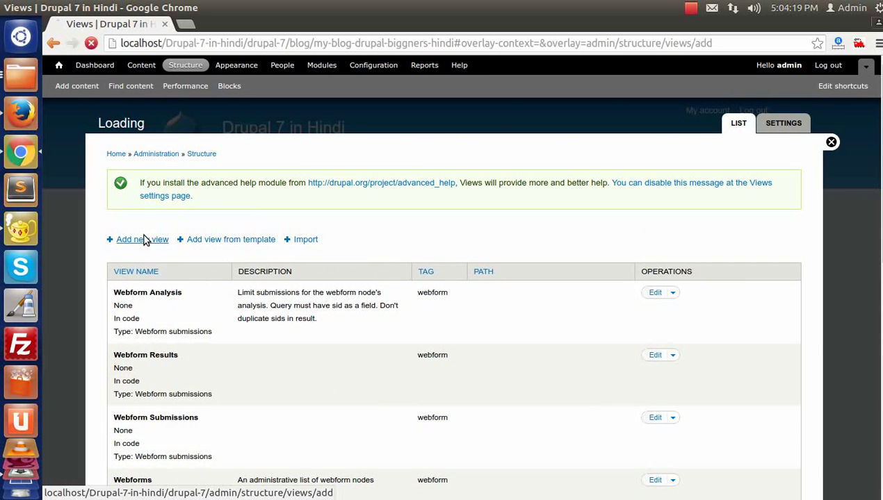
left_click(164, 191)
type("Test")
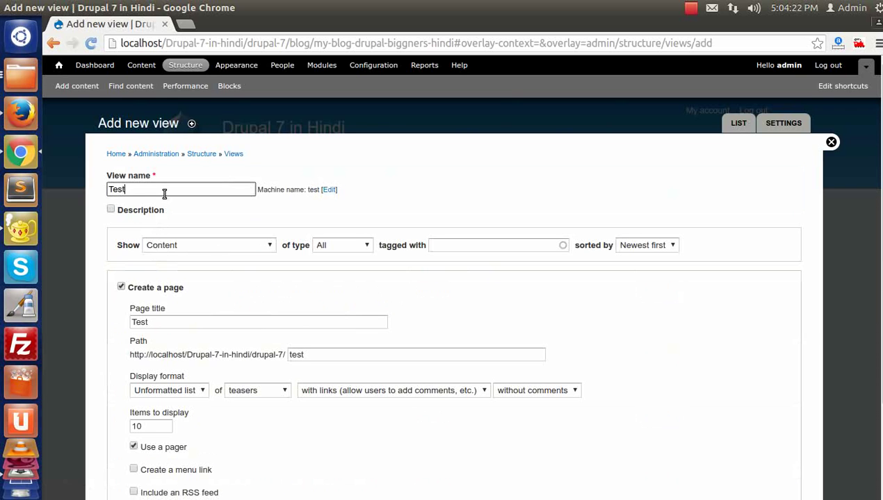
type(" B")
key("BackSpace")
type("View")
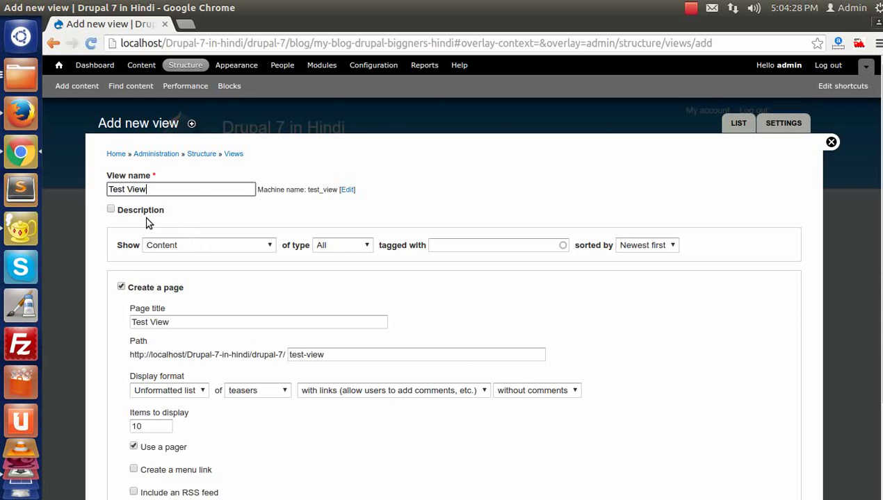
- Look at the available content source and sort order choices for the new view, keeping Content and Newest first
left_click(165, 248)
left_click(167, 248)
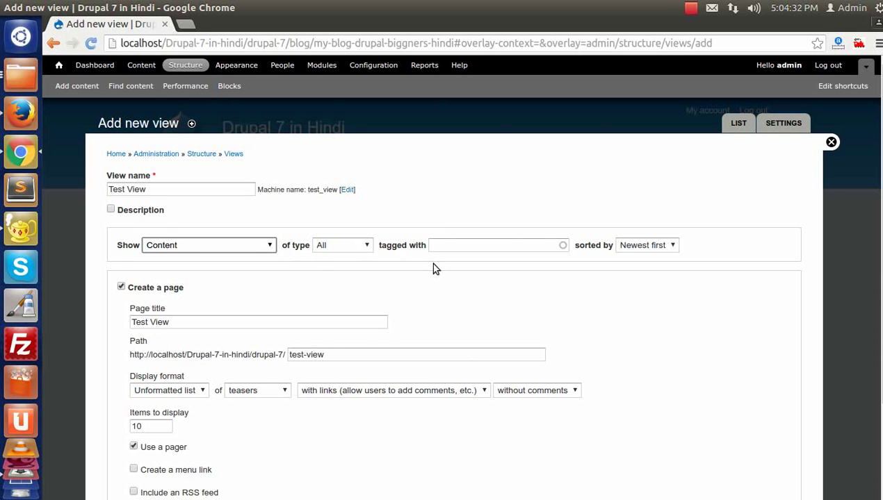
left_click(623, 250)
left_click(623, 248)
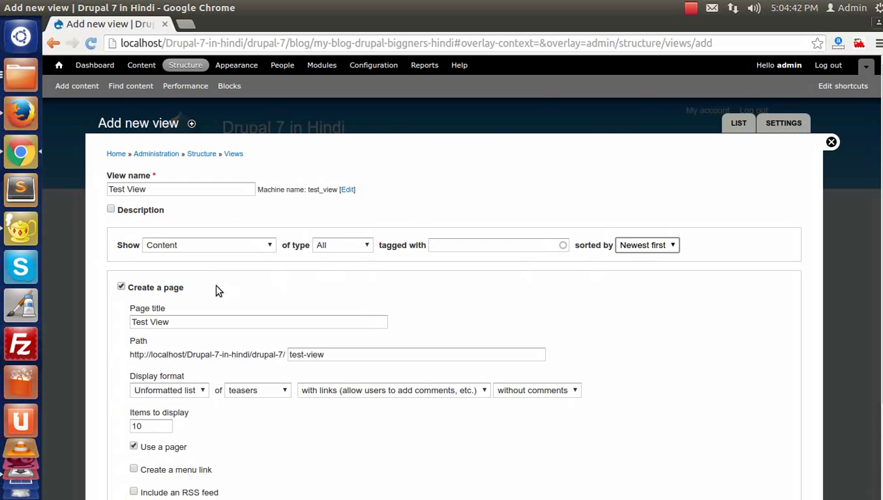
- Turn off page creation, enable a block display for the view, and continue to the full view editor
scroll(214, 290, "down", 3)
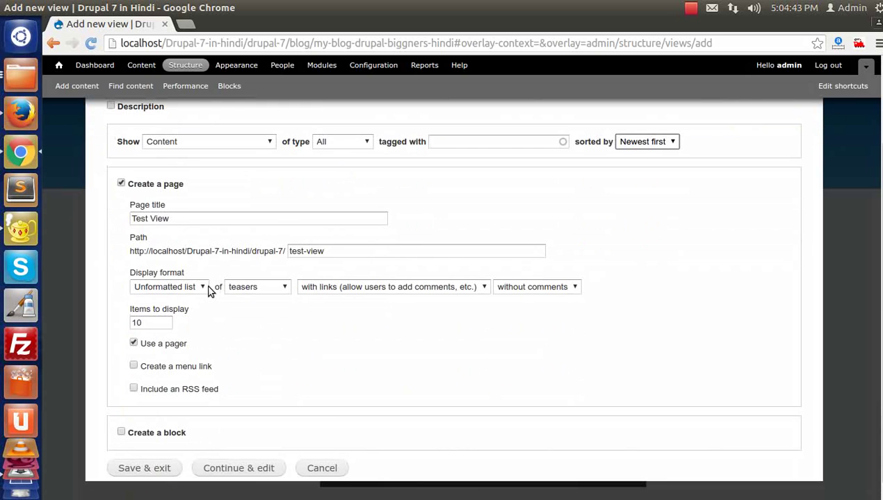
left_click(153, 185)
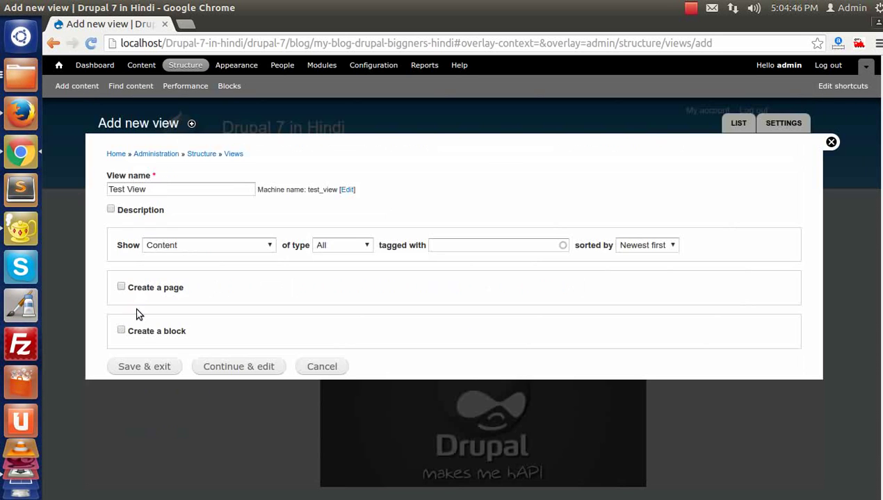
left_click(149, 334)
scroll(308, 332, "down", 1)
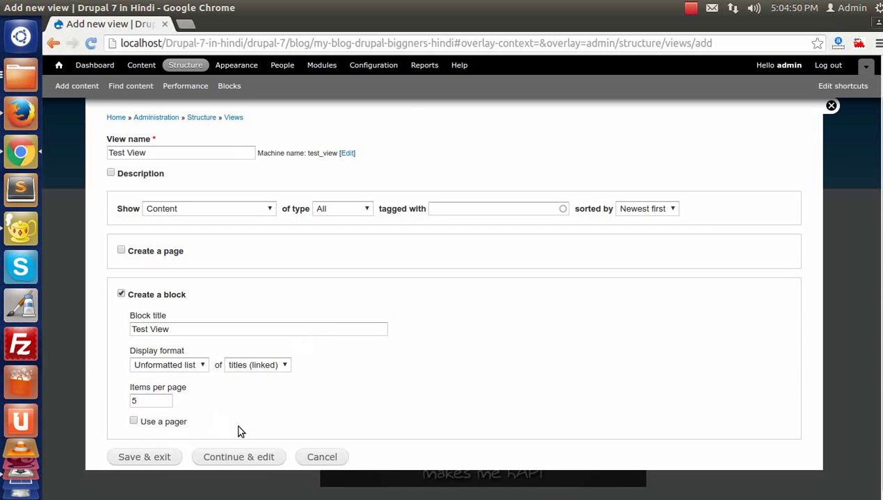
left_click(219, 458)
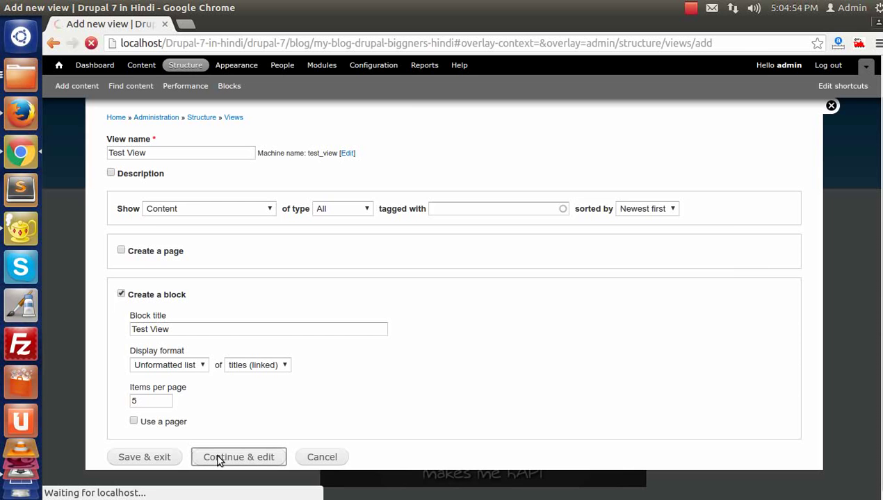
- Examine the block's content preview and its display settings in the view editor
scroll(349, 289, "down", 10)
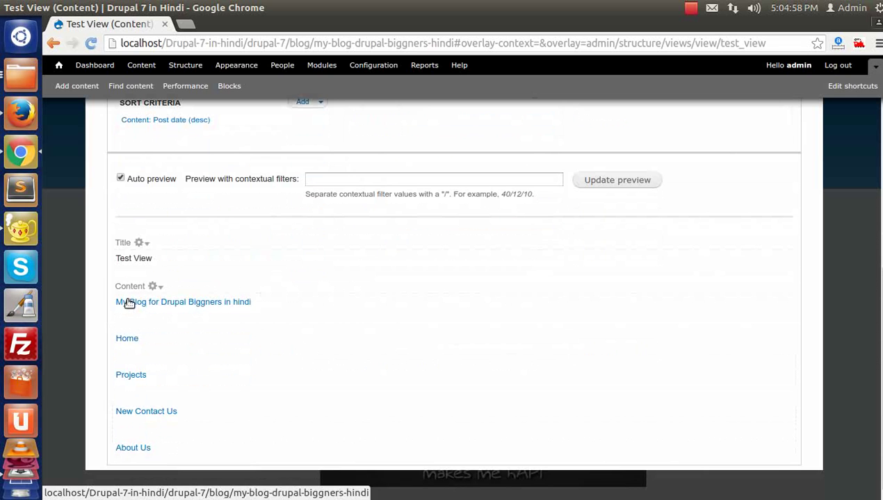
left_click_drag(100, 292, 203, 445)
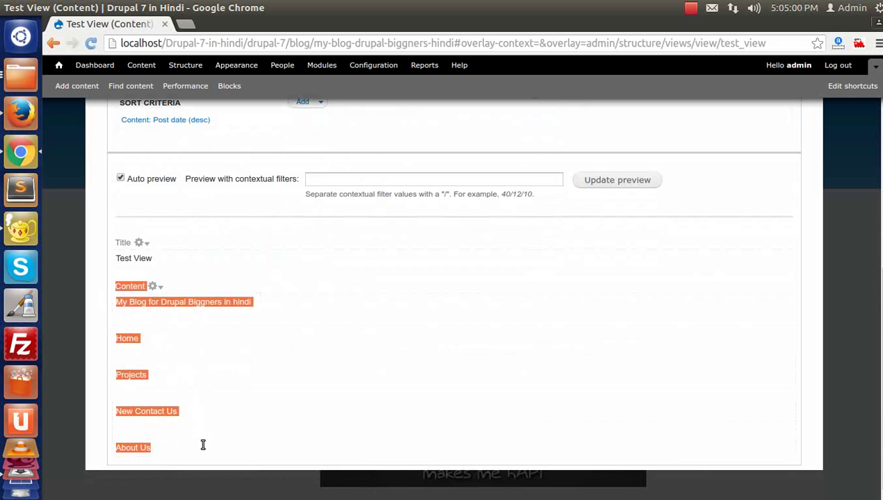
left_click(242, 387)
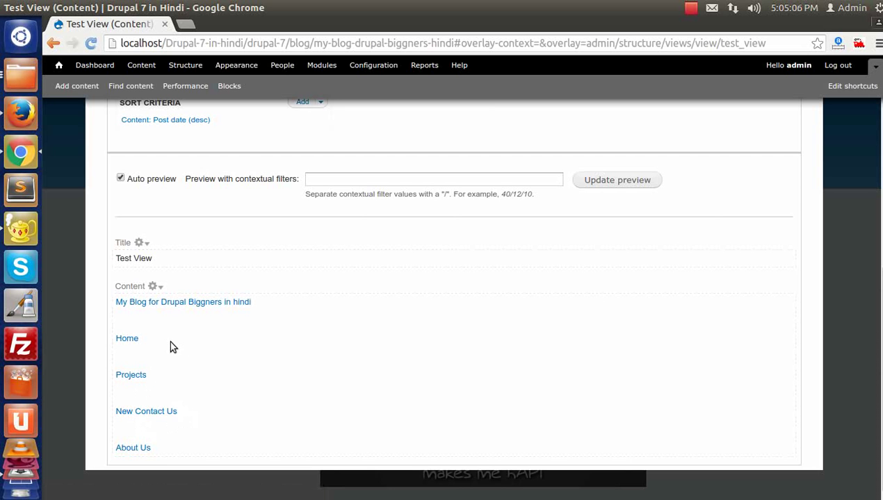
scroll(417, 386, "up", 5)
scroll(430, 376, "up", 1)
scroll(237, 344, "down", 2)
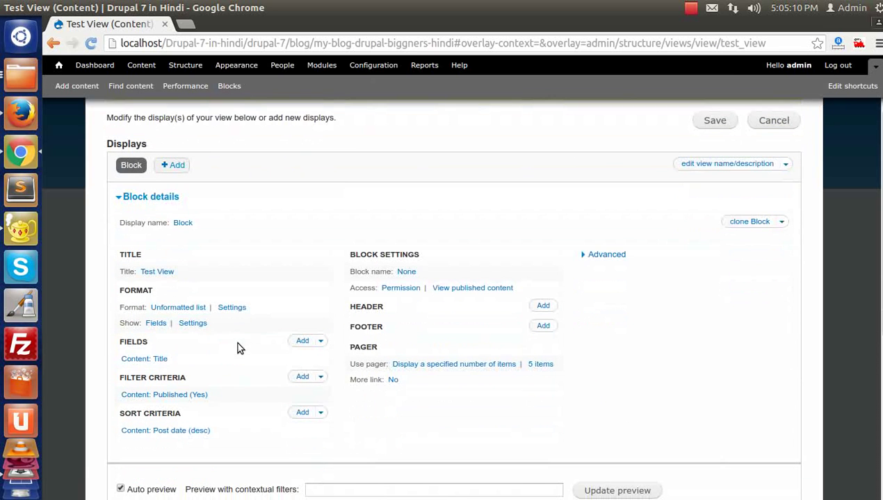
- Inspect the view's title setting and close it without changes
left_click(149, 271)
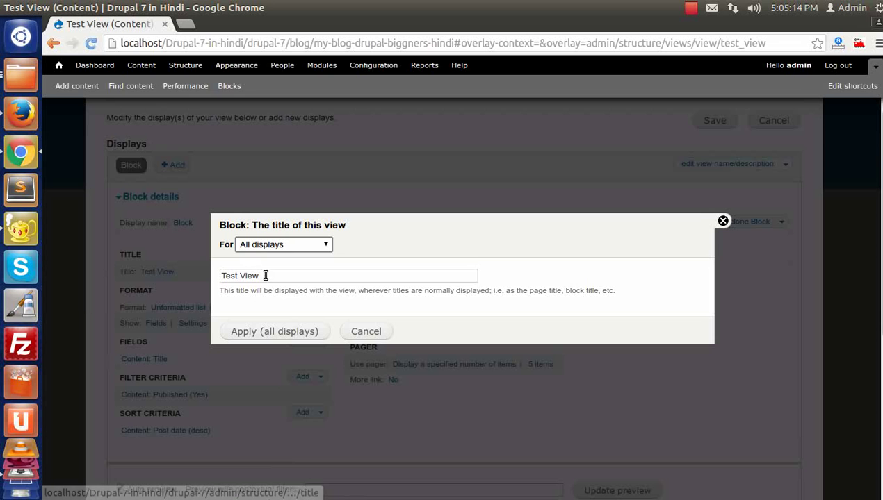
left_click_drag(262, 274, 204, 279)
left_click(722, 222)
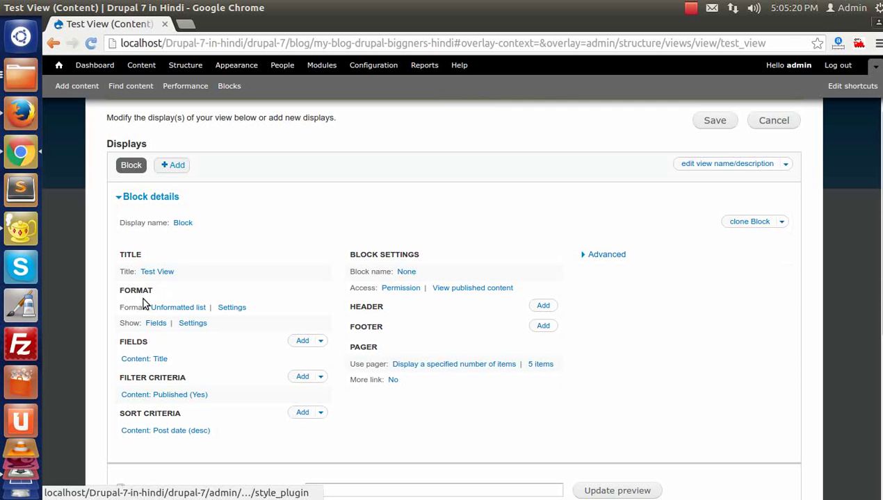
- Set the view's format to Grid for all displays, accept the default style options, and check the preview
scroll(250, 306, "down", 1)
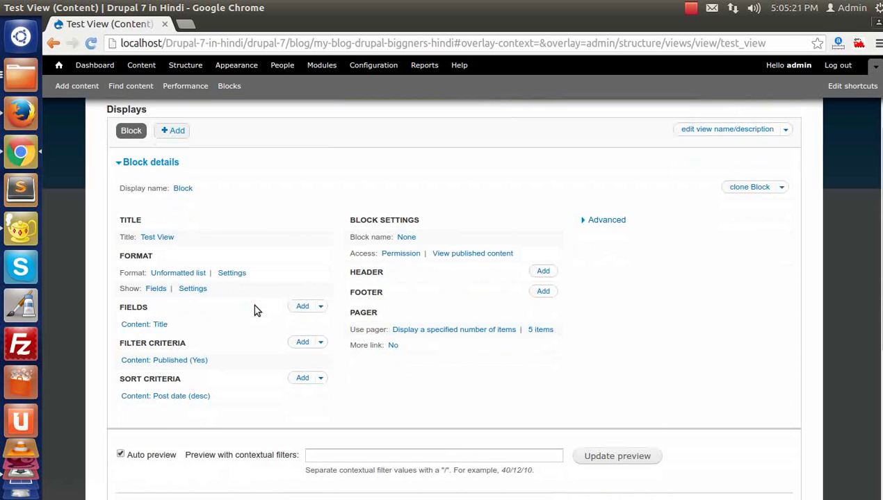
left_click(172, 276)
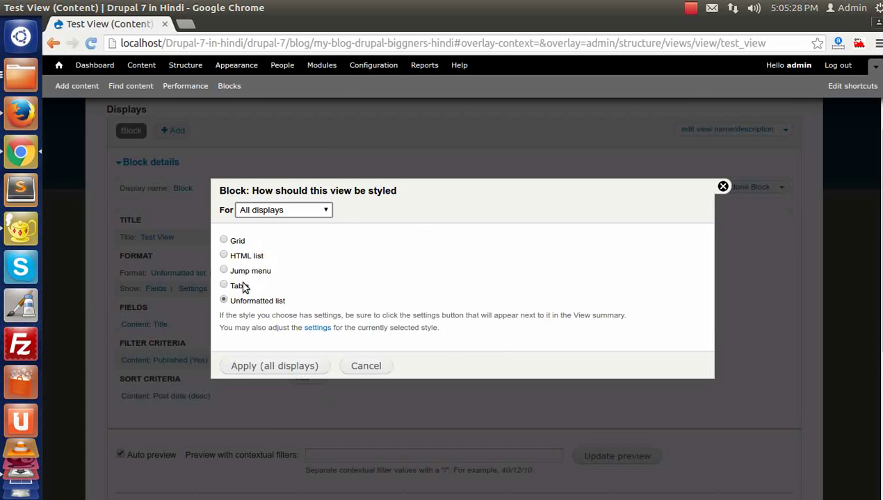
left_click(237, 241)
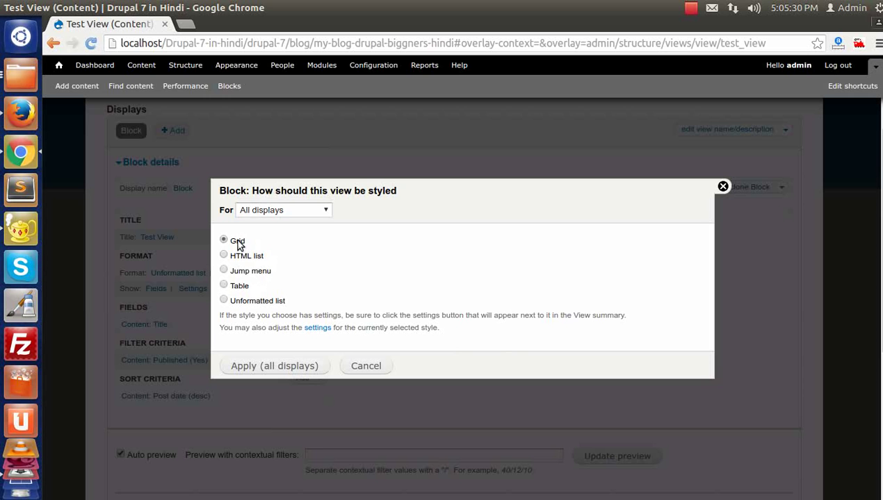
left_click(260, 366)
scroll(257, 365, "down", 1)
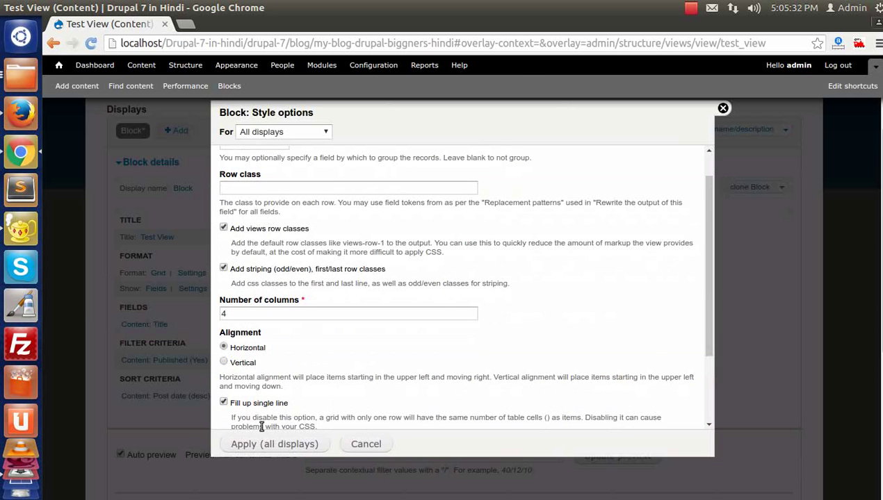
left_click(266, 443)
scroll(265, 438, "down", 5)
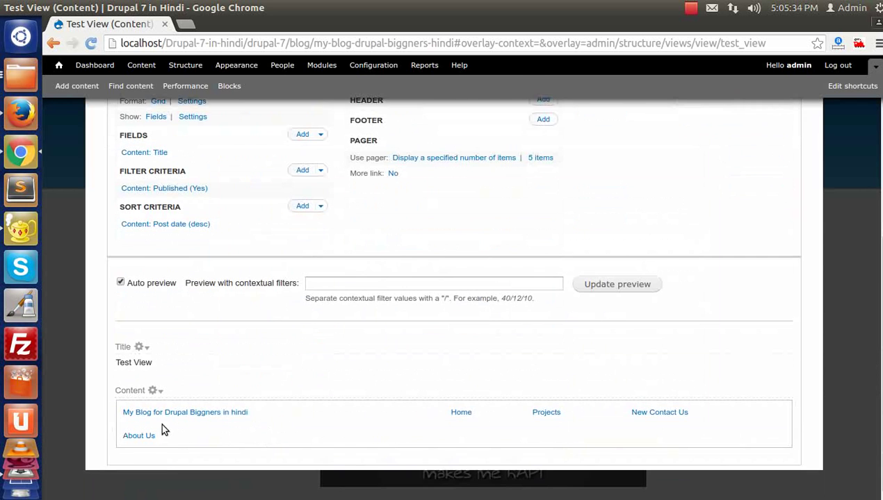
scroll(270, 390, "up", 4)
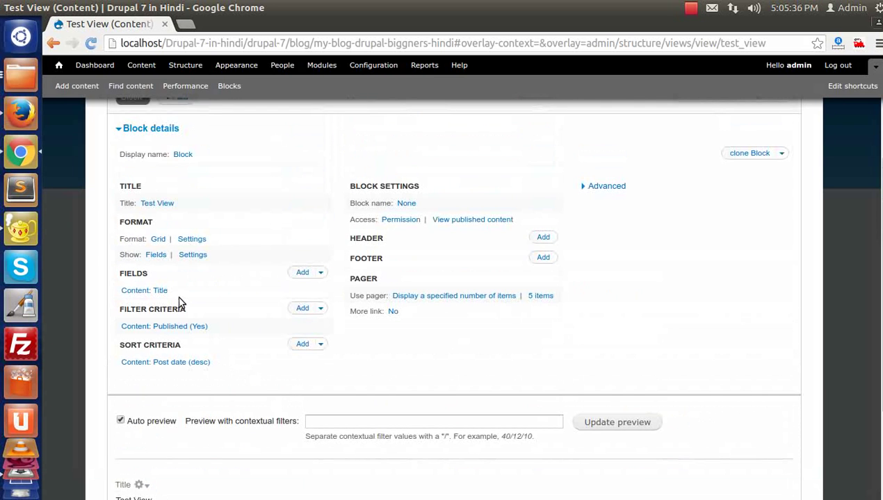
- Switch the view's format to Table, accept the default style options, and check the preview
left_click(156, 240)
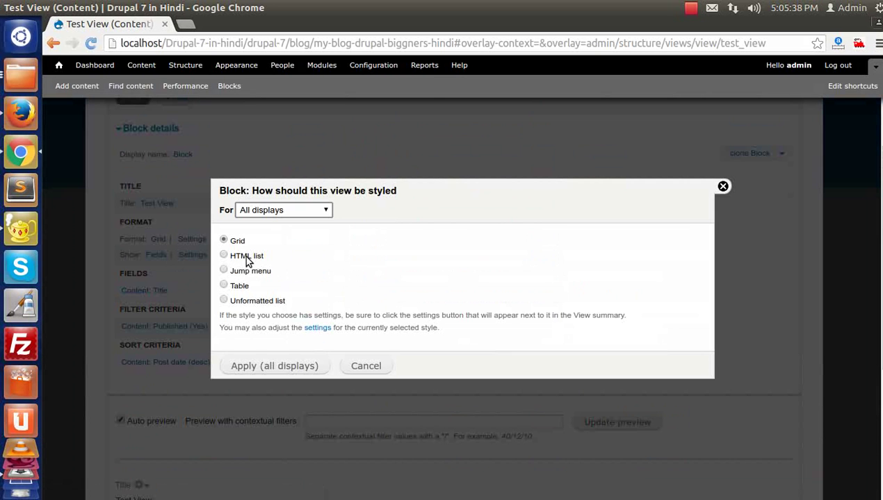
left_click(240, 286)
left_click(257, 363)
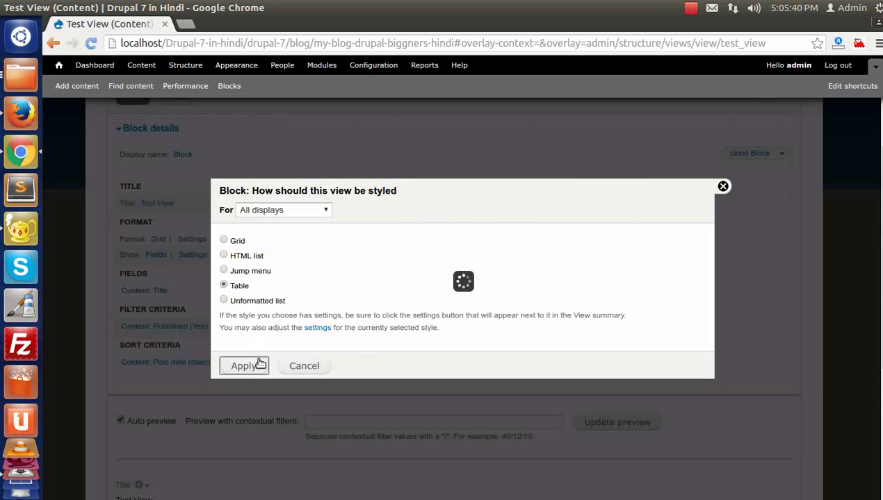
left_click(179, 448)
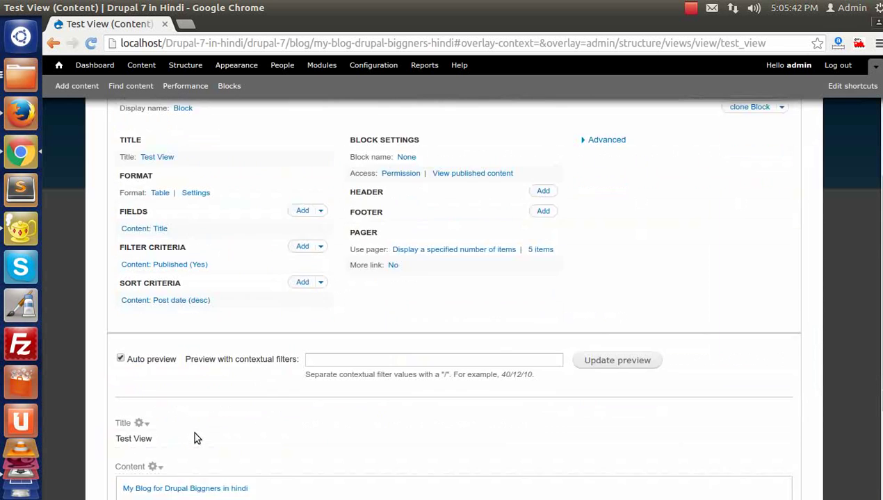
scroll(192, 437, "down", 3)
scroll(151, 434, "up", 5)
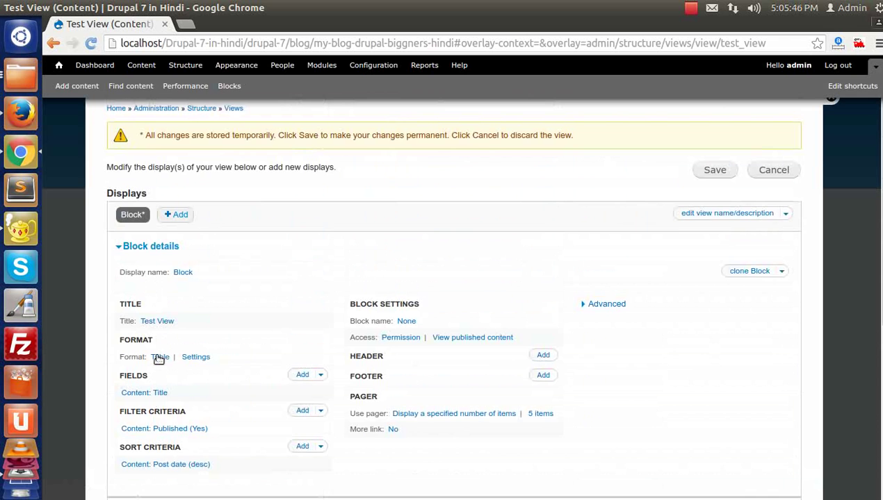
- Switch the view's format back to Unformatted list and accept its style options
left_click(159, 357)
left_click(257, 302)
left_click(254, 366)
left_click(282, 417)
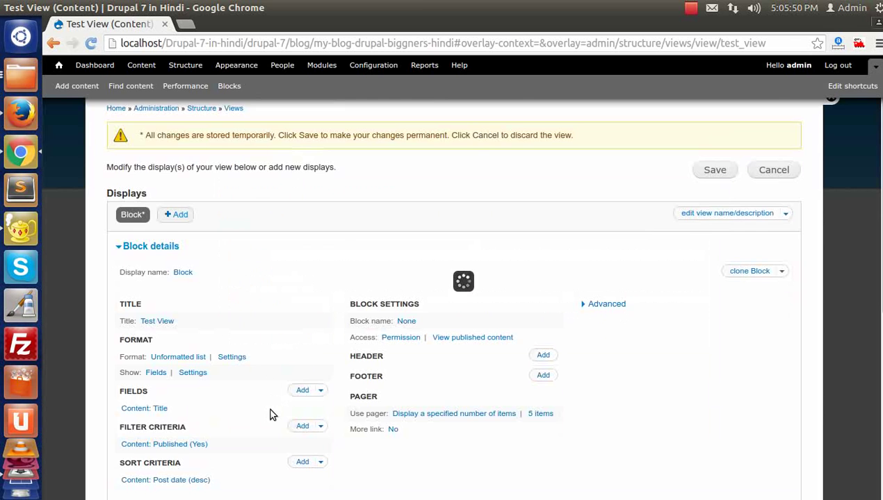
- Review the block's settings and content preview, and open the Structure administration page in a new browser tab
scroll(233, 389, "down", 3)
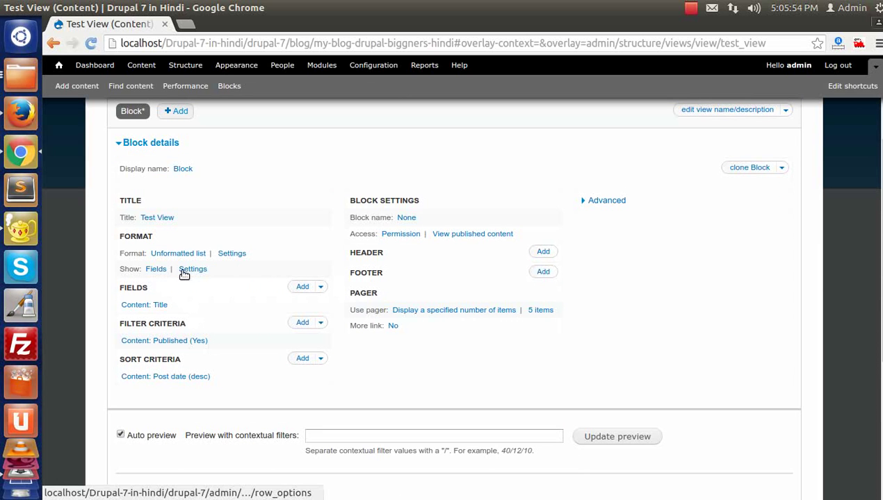
scroll(160, 306, "down", 1)
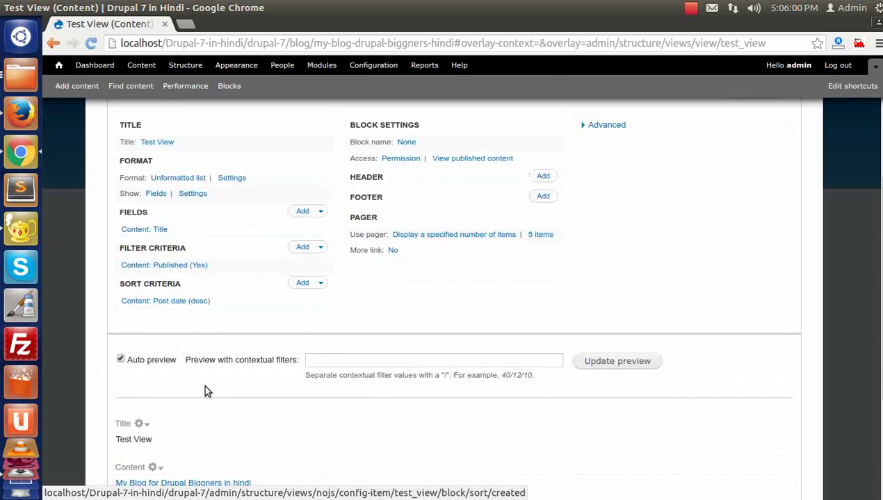
scroll(203, 384, "down", 5)
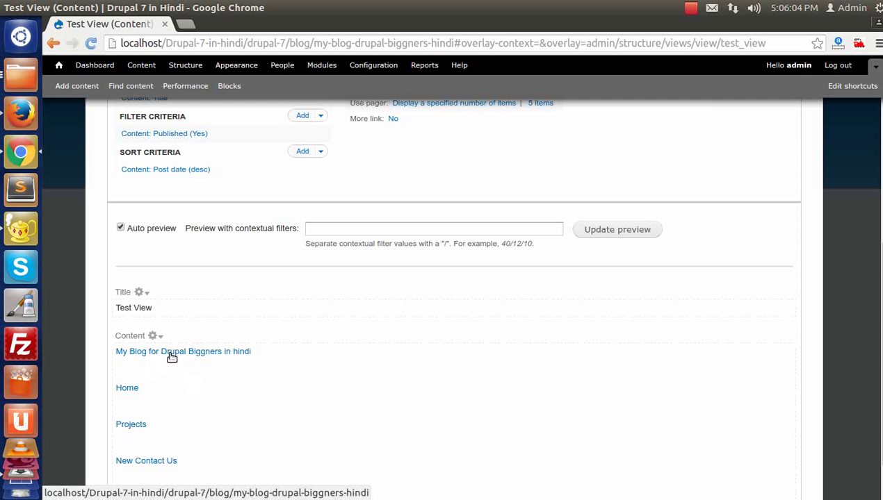
scroll(204, 255, "up", 2)
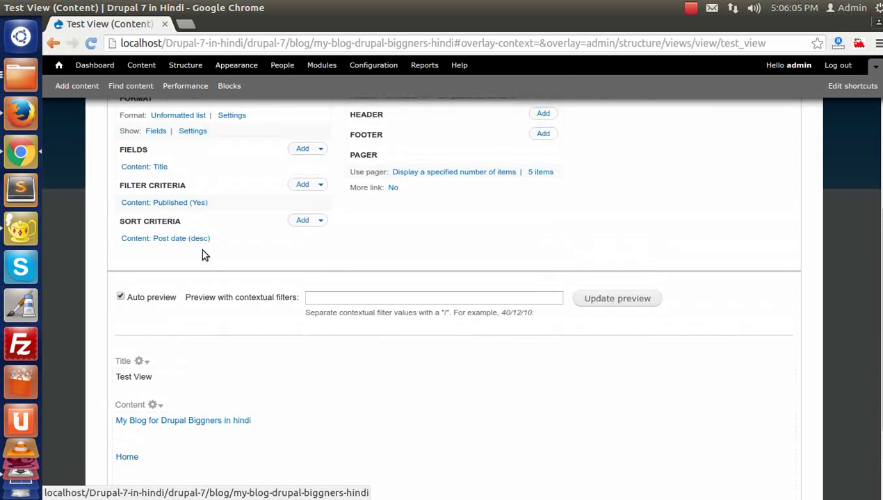
middle_click(186, 69)
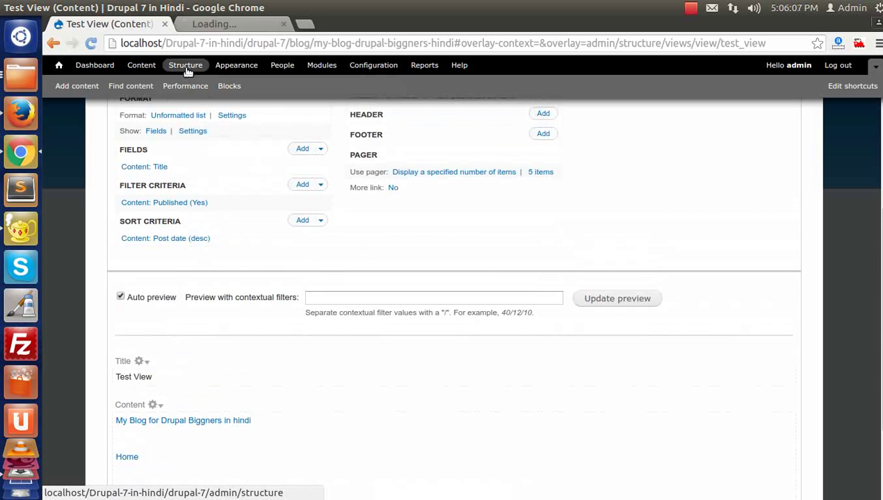
- Open the content types list in a new browser tab and examine the Article type's fields, including Body and Image
left_click(215, 28)
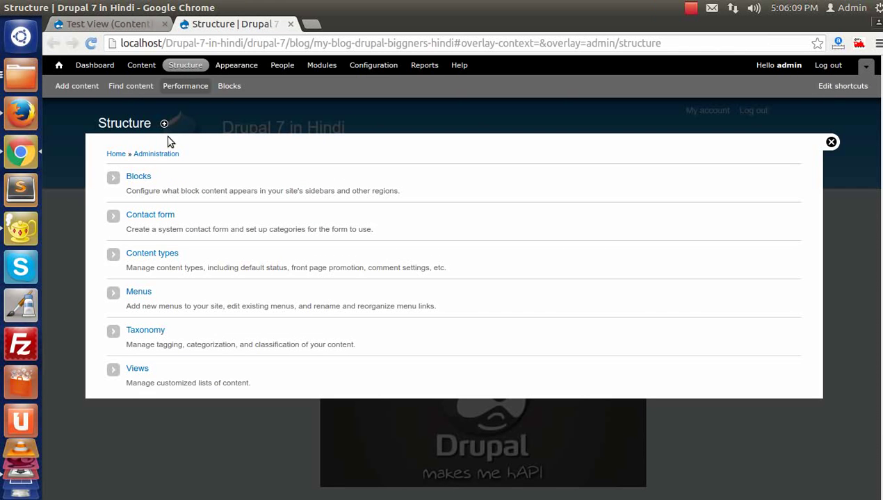
middle_click(164, 253)
left_click(339, 26)
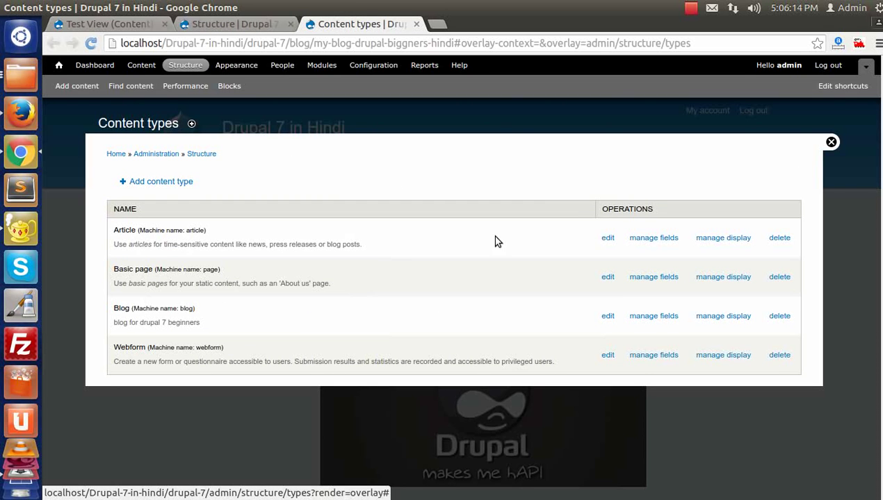
left_click(654, 239)
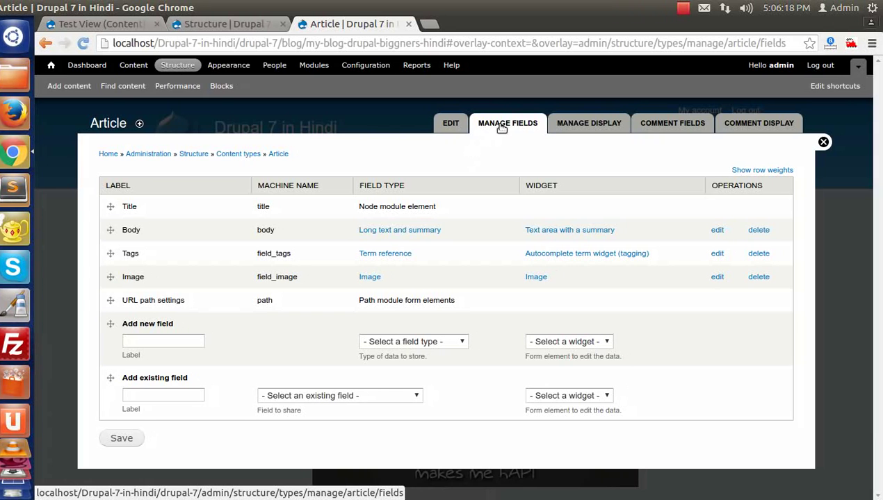
double_click(142, 229)
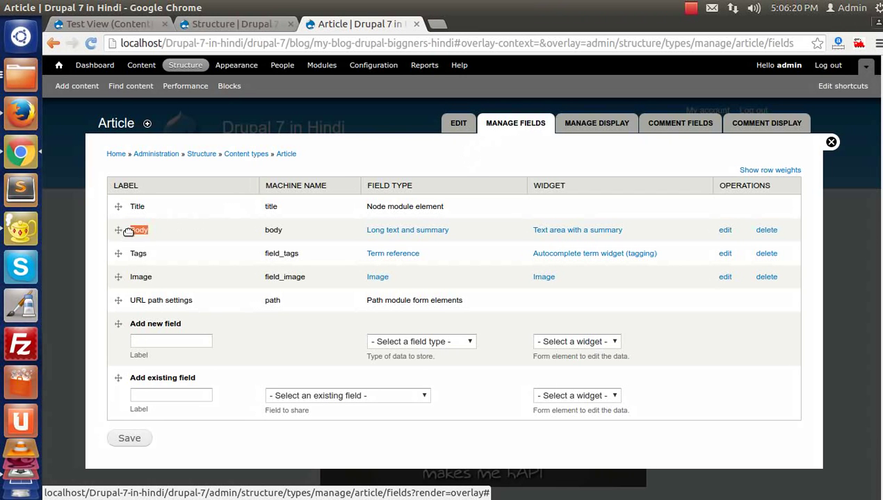
double_click(142, 277)
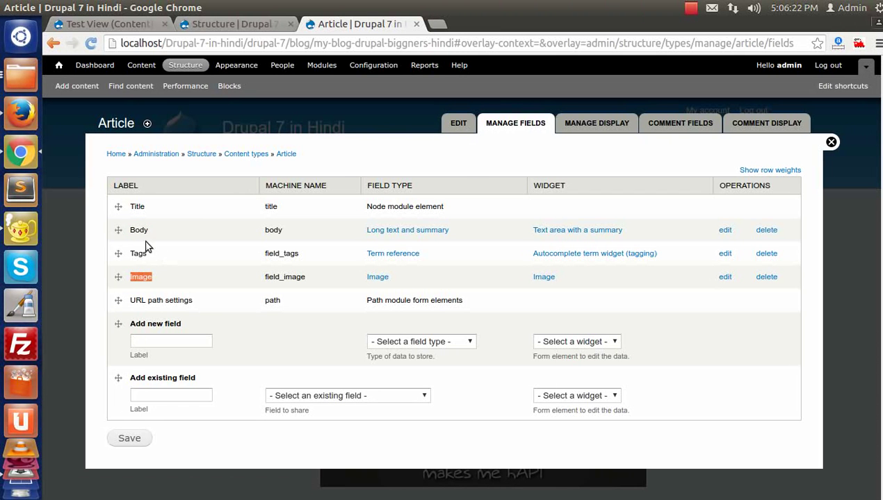
- Return to the view, search the fields available to add for "image", and leave the dialog without adding any
left_click(148, 27)
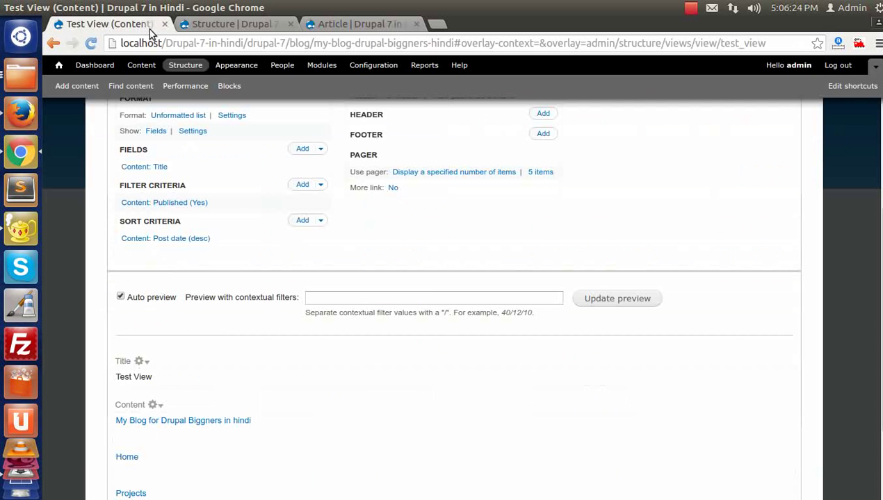
scroll(197, 236, "up", 1)
scroll(197, 236, "up", 2)
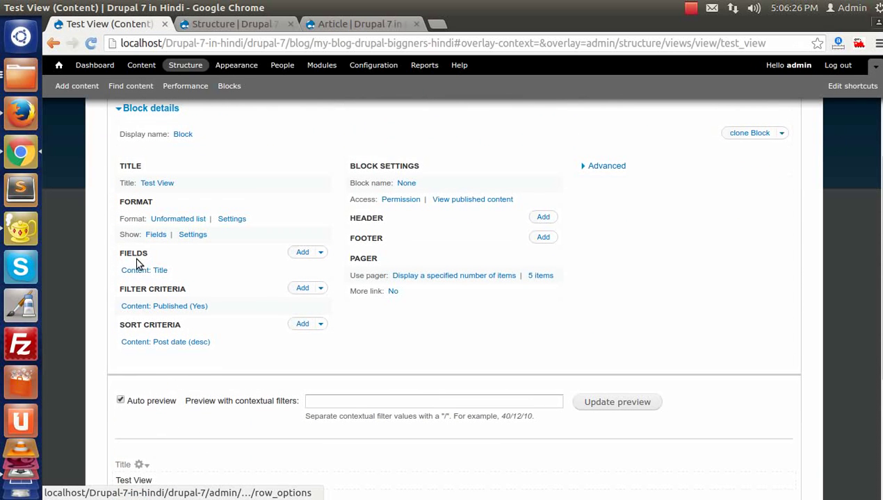
left_click(302, 252)
left_click(281, 176)
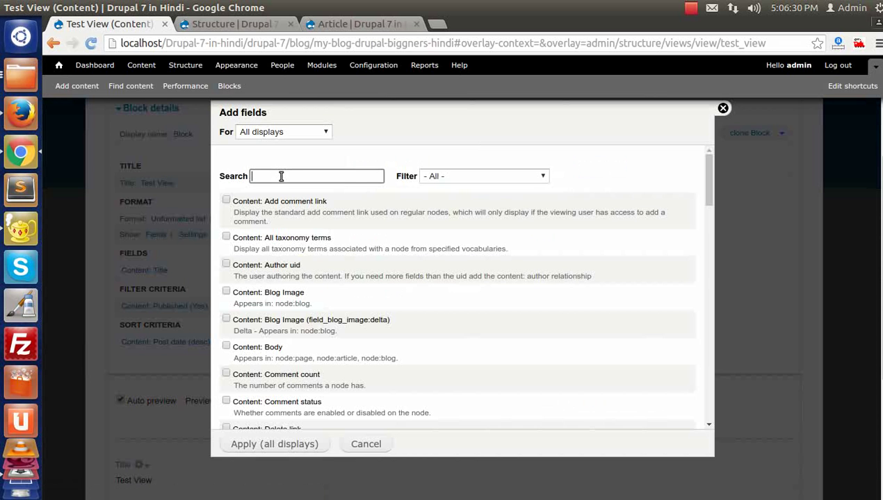
type("in")
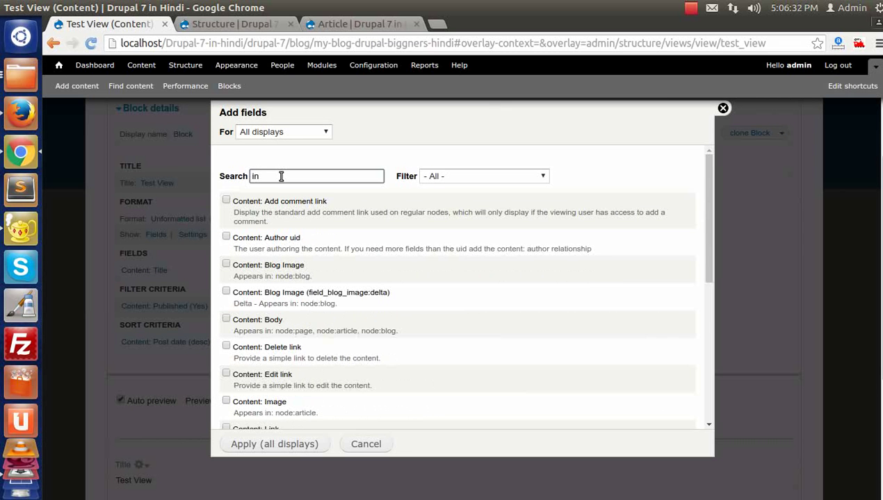
key("BackSpace")
key("BackSpace")
type("image")
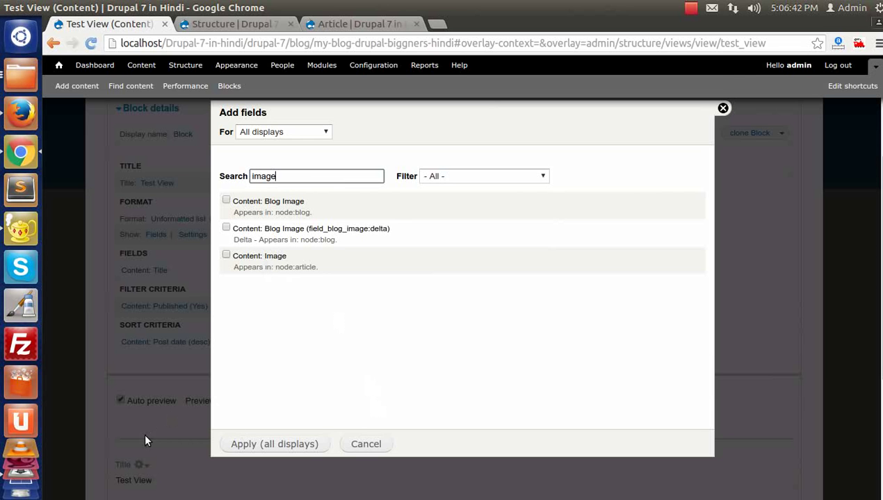
scroll(146, 442, "down", 5)
left_click(351, 377)
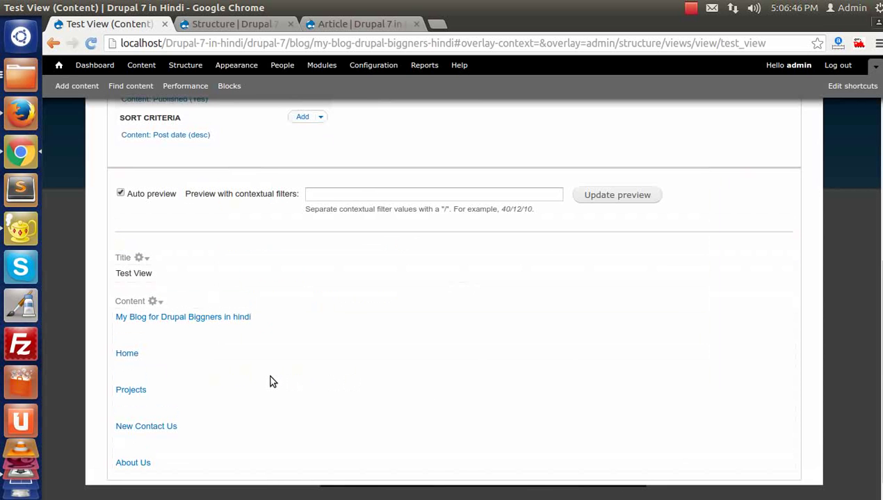
- Review the view's preview and inspect the Content: Published filter criterion, closing it without changes
scroll(272, 375, "down", 1)
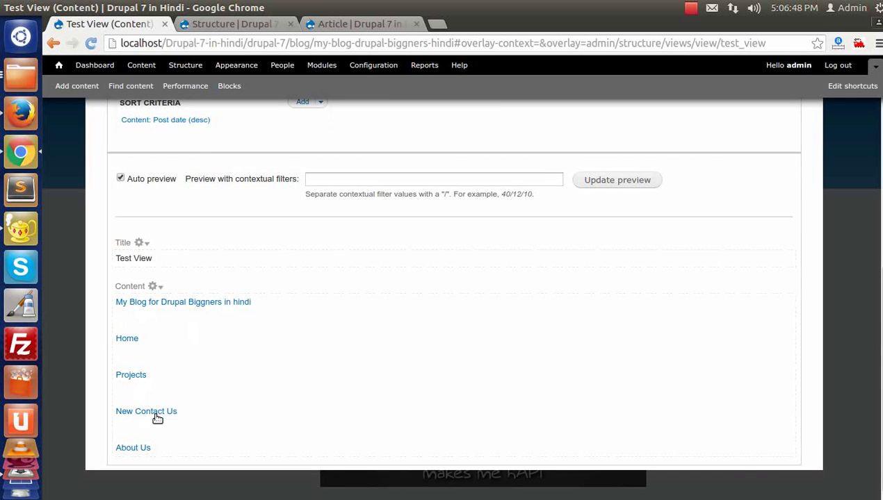
scroll(158, 414, "up", 5)
scroll(158, 415, "up", 5)
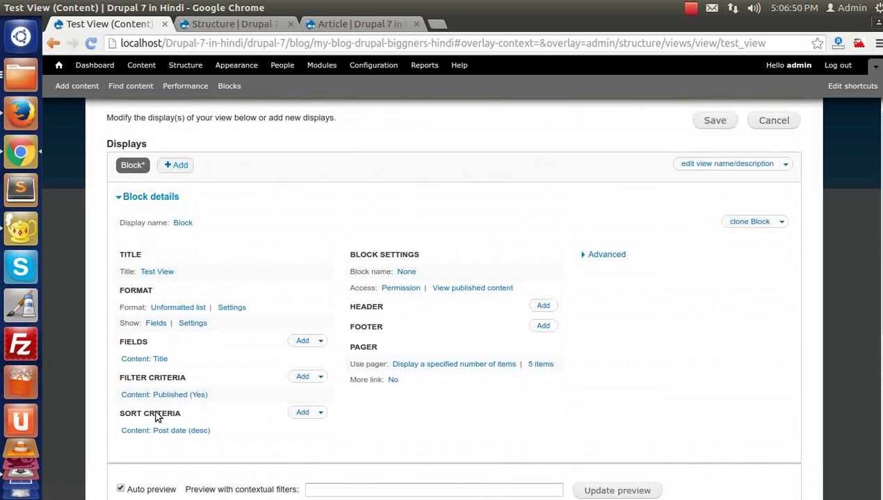
scroll(160, 414, "down", 2)
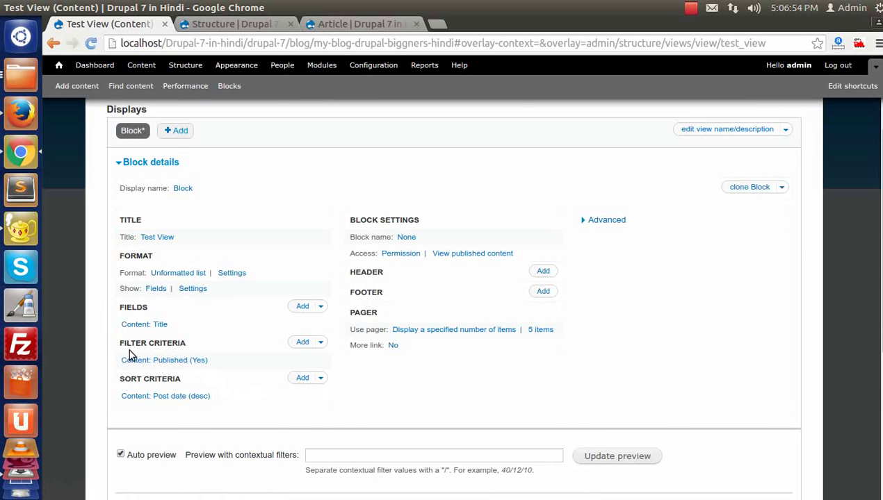
left_click(195, 361)
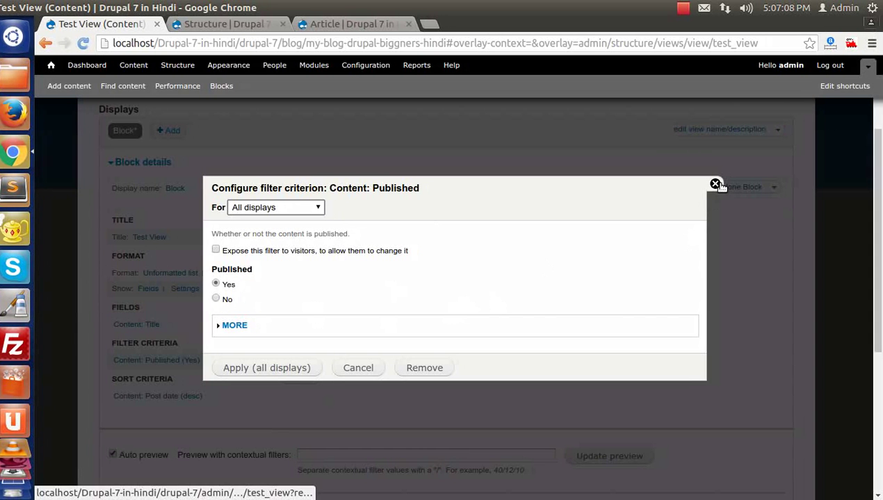
left_click(715, 185)
scroll(218, 388, "down", 1)
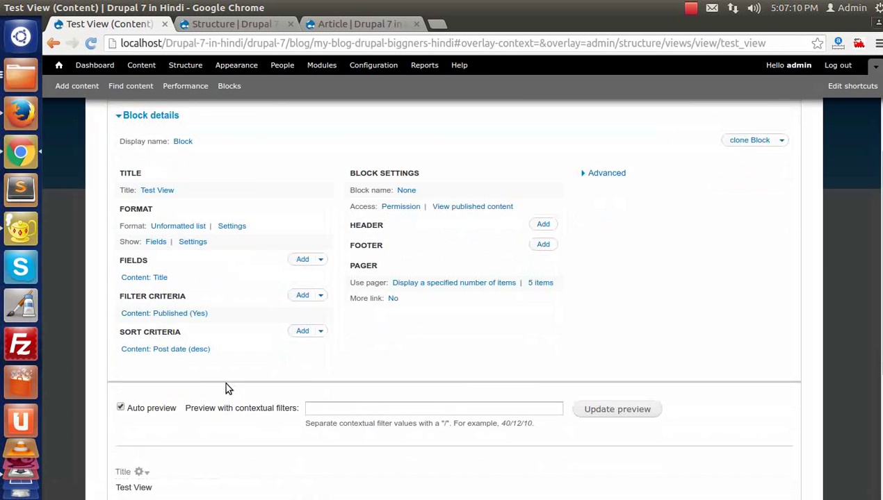
scroll(226, 389, "down", 1)
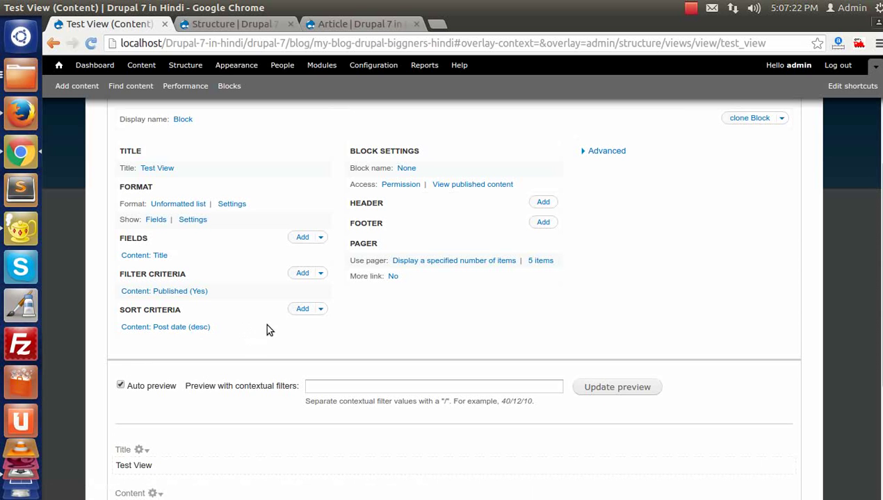
scroll(442, 282, "up", 1)
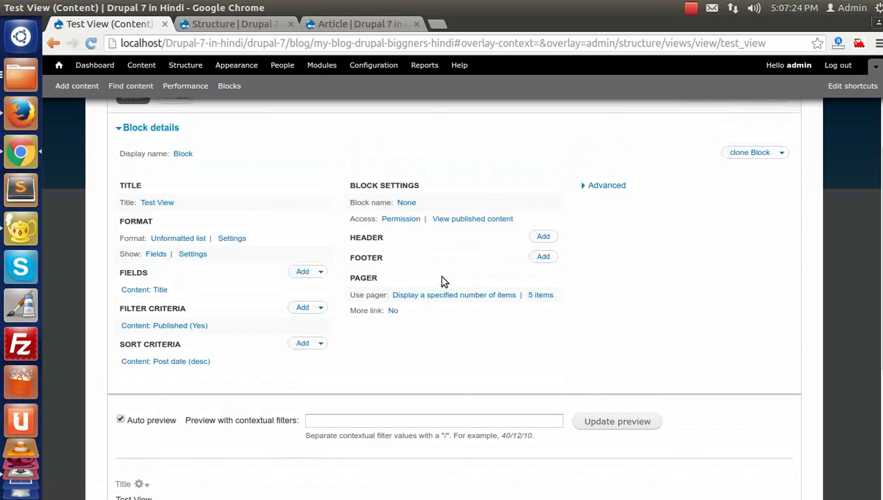
- Look at the pager choices and apply "Display a specified number of items" for all displays
left_click(481, 299)
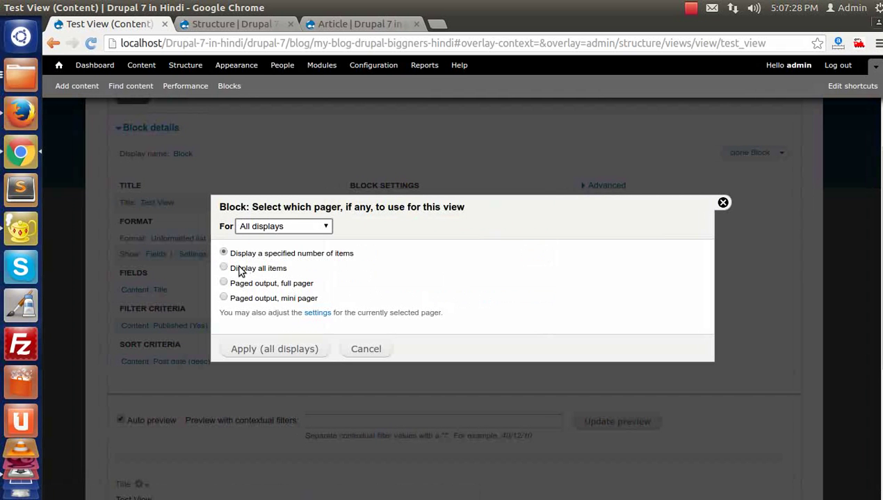
left_click(264, 273)
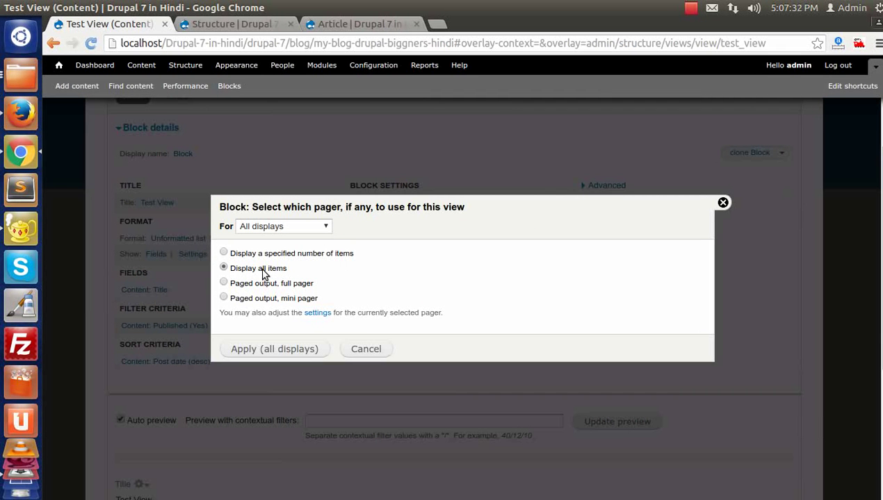
left_click(271, 254)
left_click(268, 349)
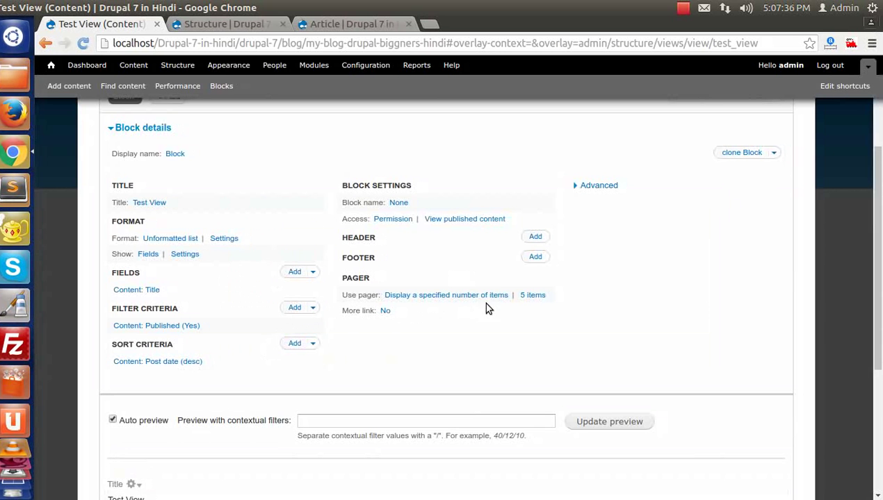
- Accept the pager options with 5 items to display and offset 0, and check the preview
left_click(533, 295)
key("Tab")
key("Tab")
key("shift+Tab")
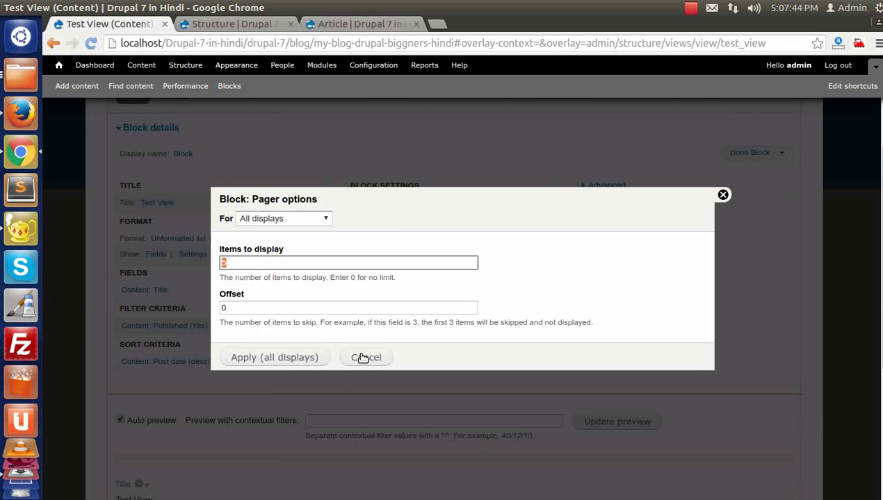
key("Return")
scroll(480, 396, "down", 5)
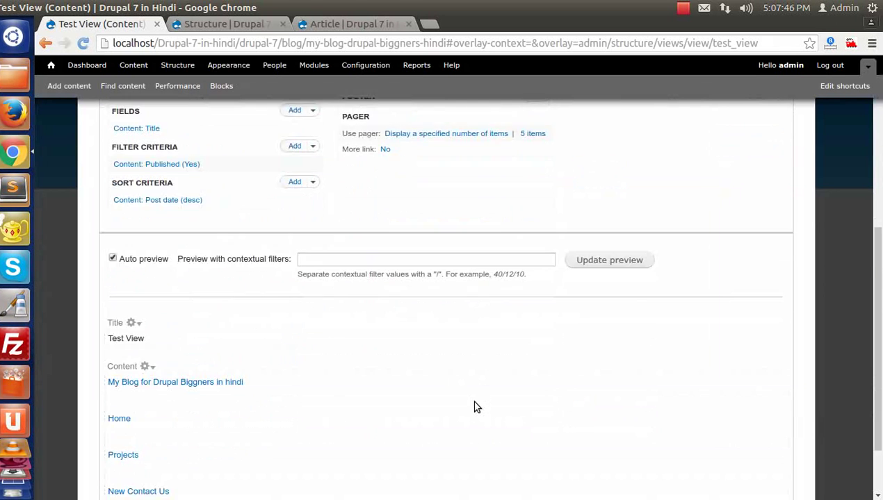
scroll(472, 406, "up", 3)
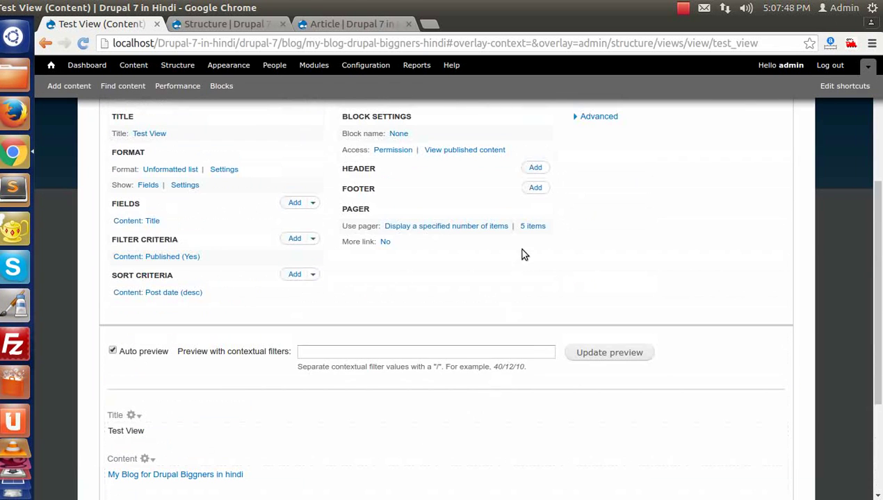
- Set the pager's items to display to 0 for all displays and check the preview
left_click(531, 228)
left_click(248, 267)
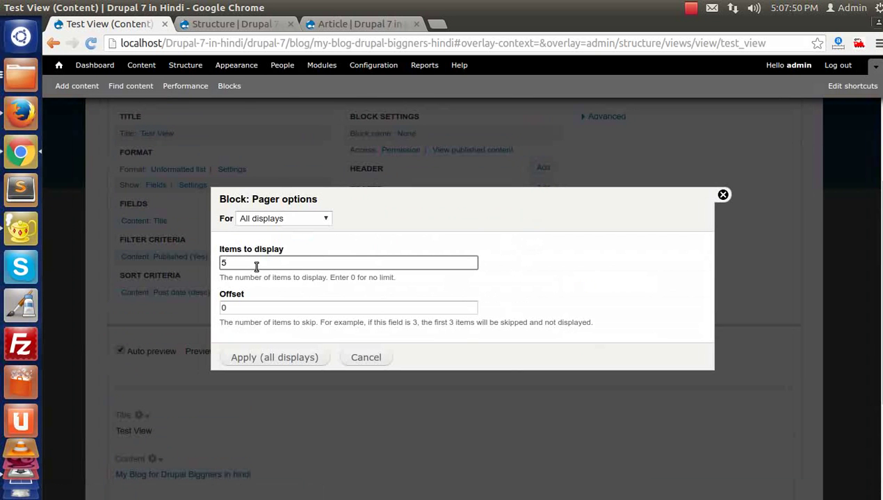
left_click(250, 360)
scroll(262, 378, "down", 5)
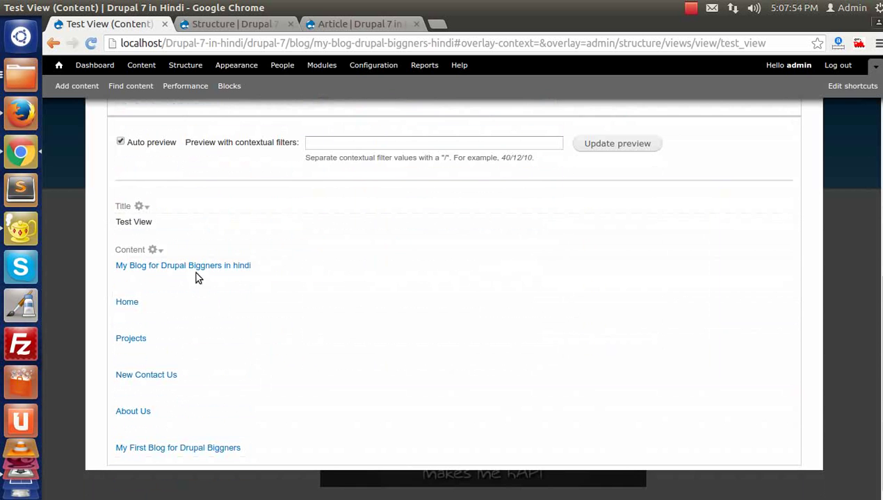
scroll(217, 412, "up", 2)
scroll(197, 436, "down", 1)
scroll(256, 394, "up", 5)
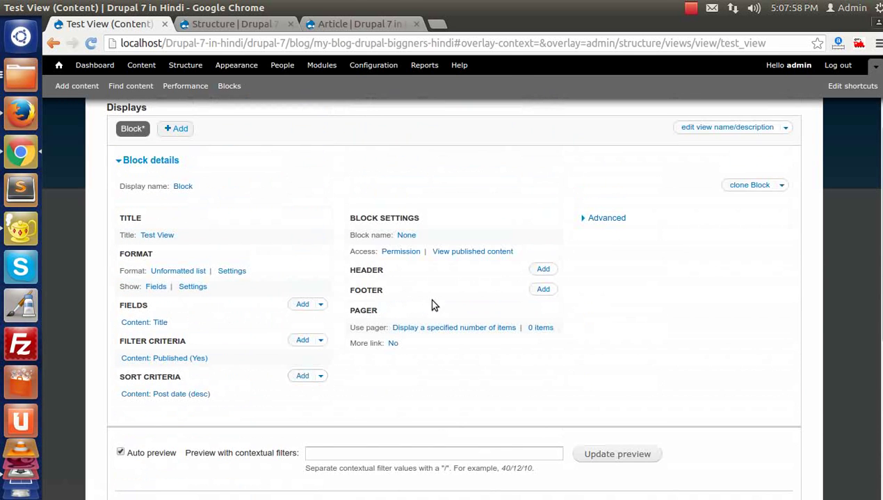
- Set the pager's items to display to 5 for all displays and check the preview
left_click(535, 327)
left_click(255, 265)
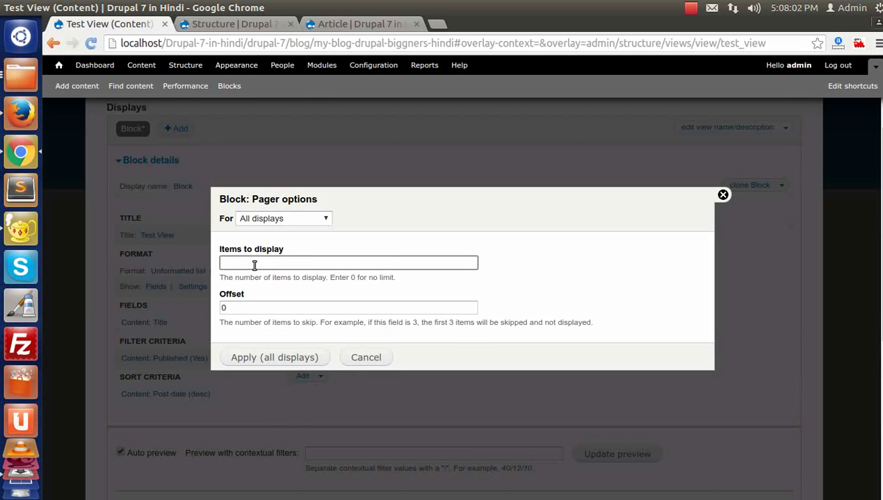
left_click(275, 358)
scroll(297, 375, "down", 5)
scroll(299, 381, "up", 10)
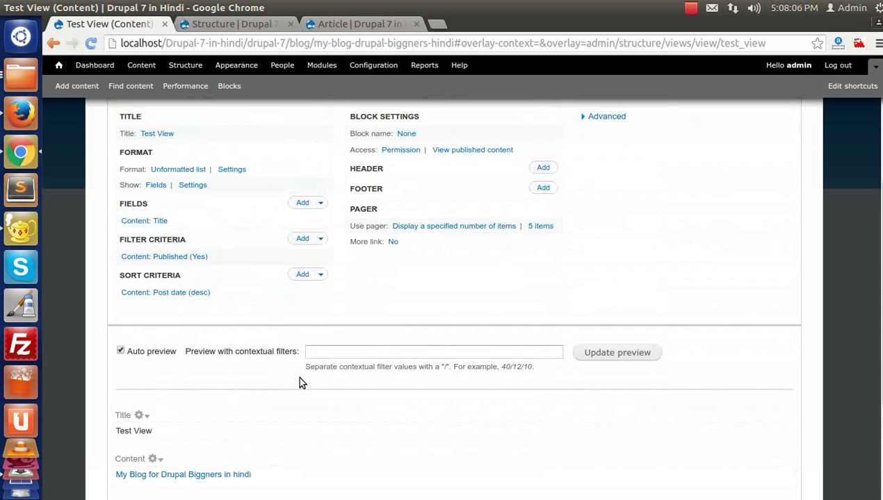
- Save the view, close its settings overlay, and look over the blog page underneath
left_click(707, 216)
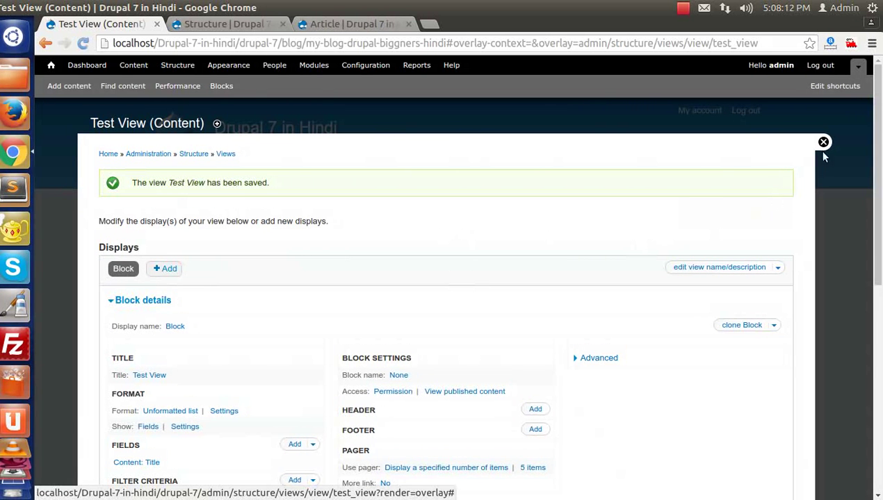
left_click(823, 143)
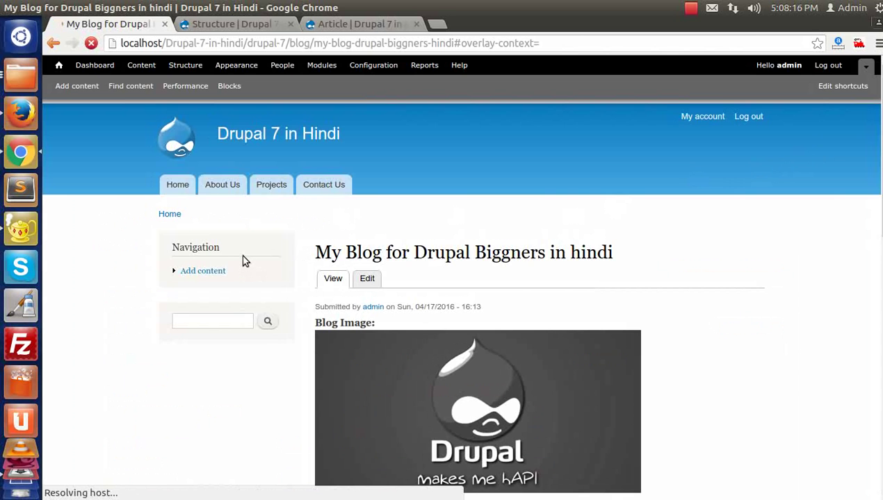
scroll(243, 261, "down", 3)
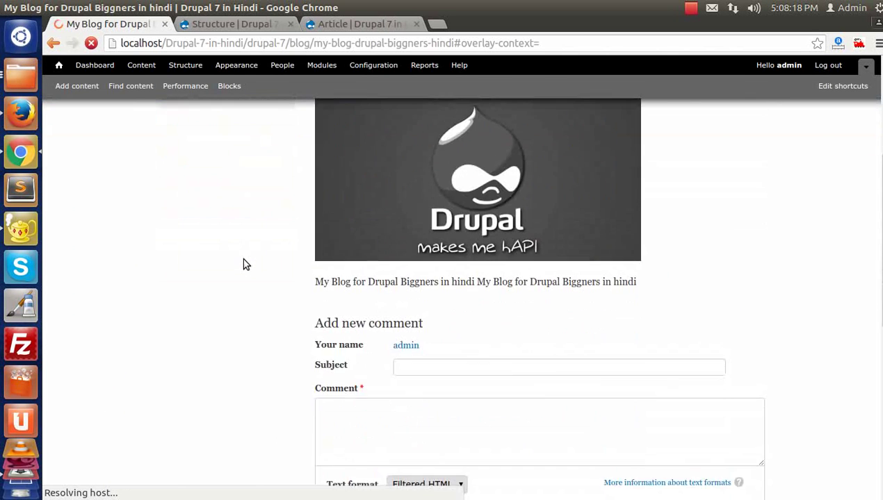
scroll(242, 258, "up", 3)
scroll(241, 257, "up", 1)
mouse_move(882, 102)
left_mouse_down()
mouse_move(882, 282)
mouse_move(882, 103)
left_mouse_up()
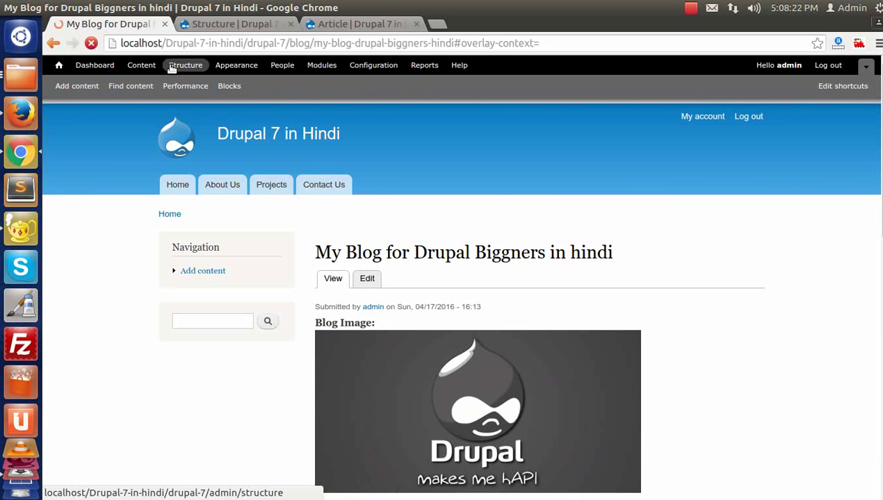
- Open the configuration of the "View: Test View" block from the site's block list
left_click(165, 66)
left_click(103, 177)
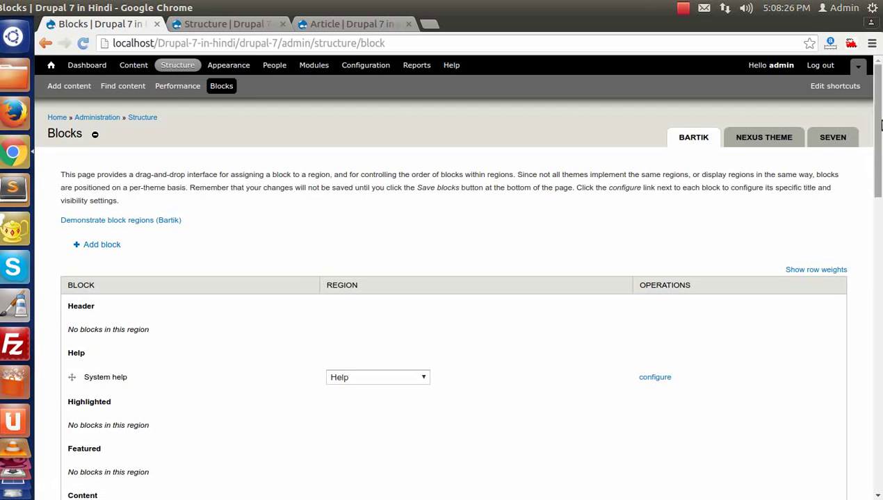
left_click_drag(880, 125, 880, 431)
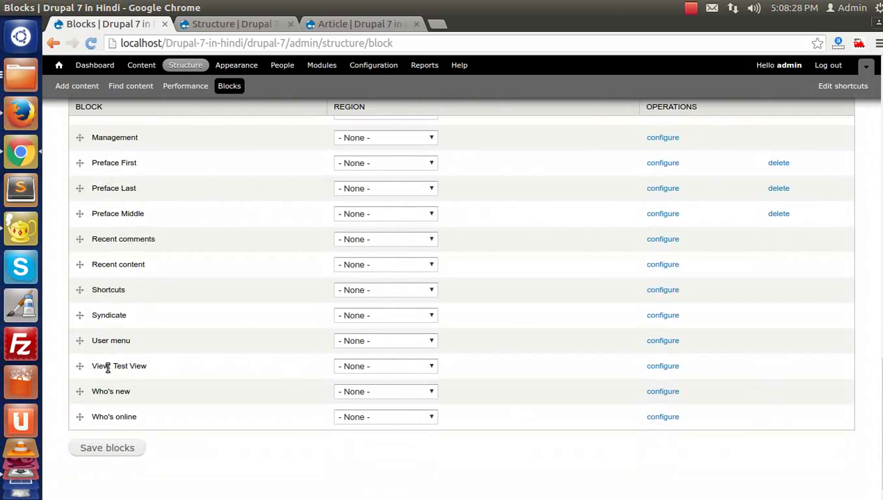
left_click_drag(94, 366, 149, 370)
left_click(672, 367)
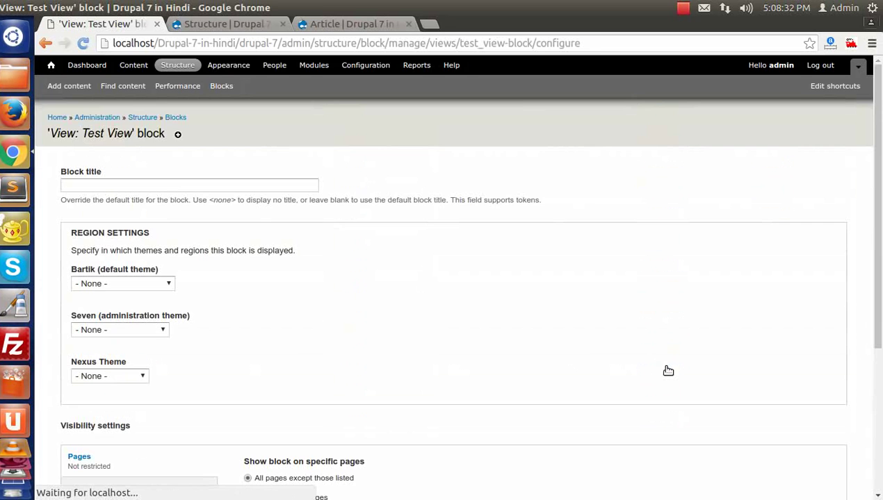
- Show the block only on the listed pages and assign it to the Sidebar first region of the Bartik theme
scroll(188, 331, "down", 5)
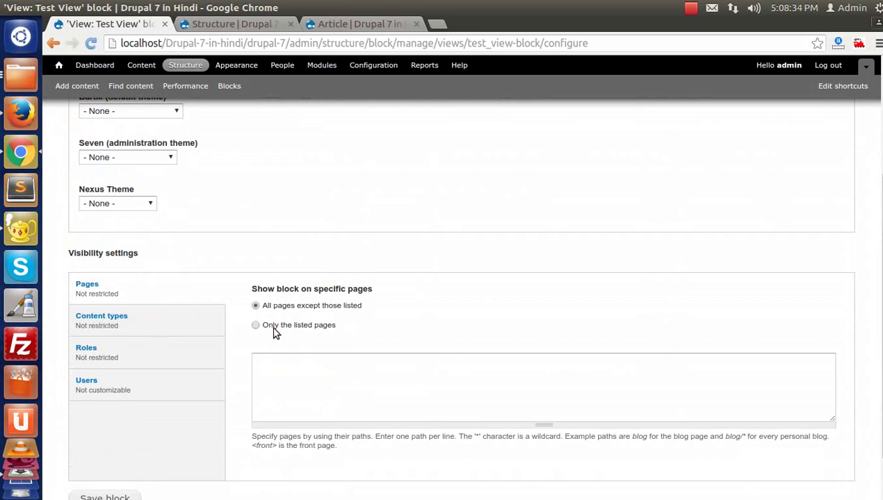
left_click(269, 331)
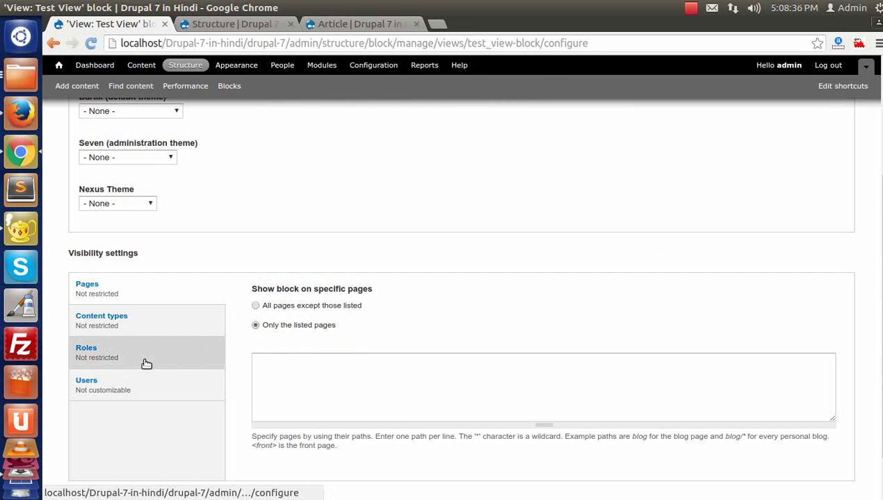
scroll(161, 328, "up", 3)
left_click(162, 217)
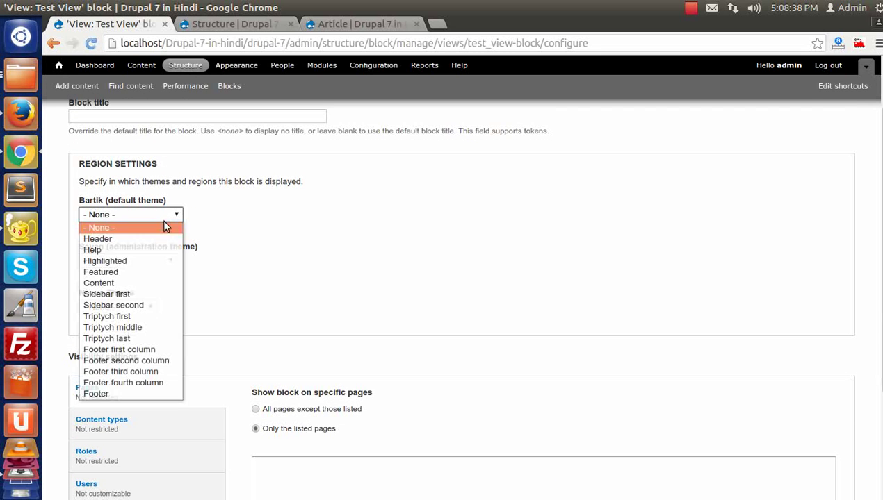
left_click(111, 295)
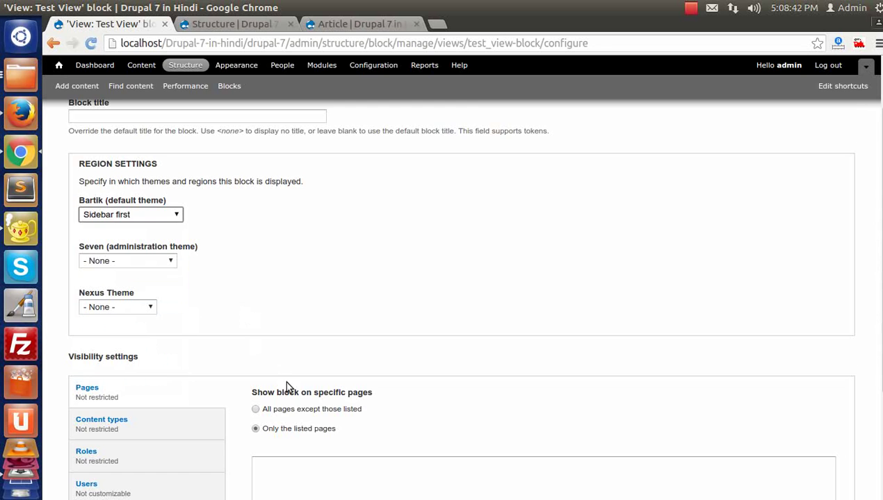
- Enter <front> as the listed page for the block's visibility and save the block
scroll(286, 386, "down", 3)
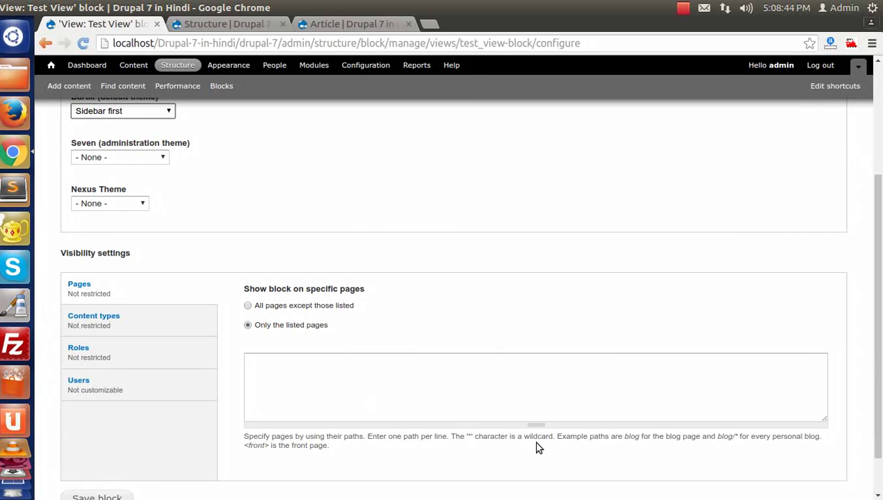
left_click(420, 378)
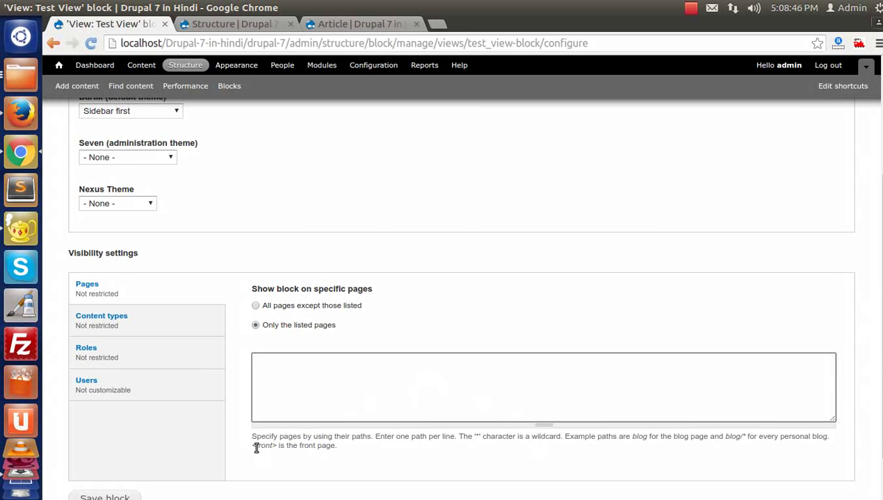
left_click_drag(256, 447, 275, 446)
right_click(264, 445)
left_click(295, 384)
left_click(294, 385)
key("ctrl+v")
scroll(215, 499, "down", 2)
left_click(114, 449)
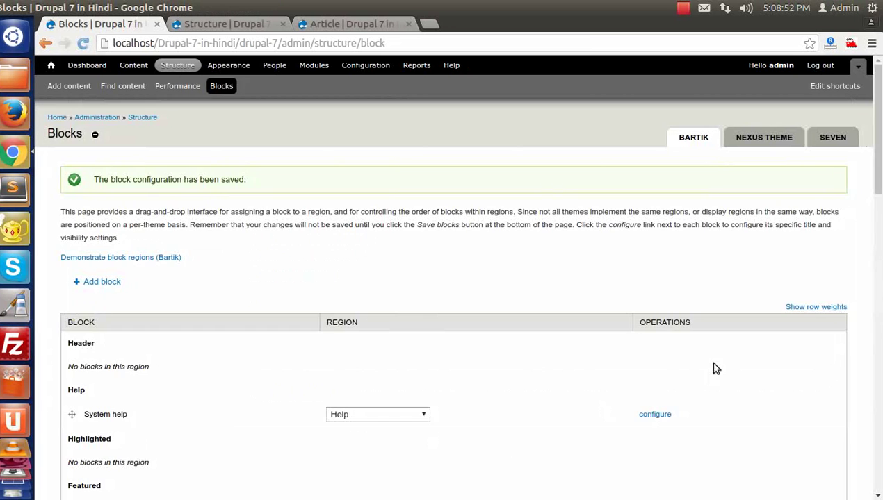
- Open the site's home page and examine the Test View block in the sidebar
left_click(51, 65)
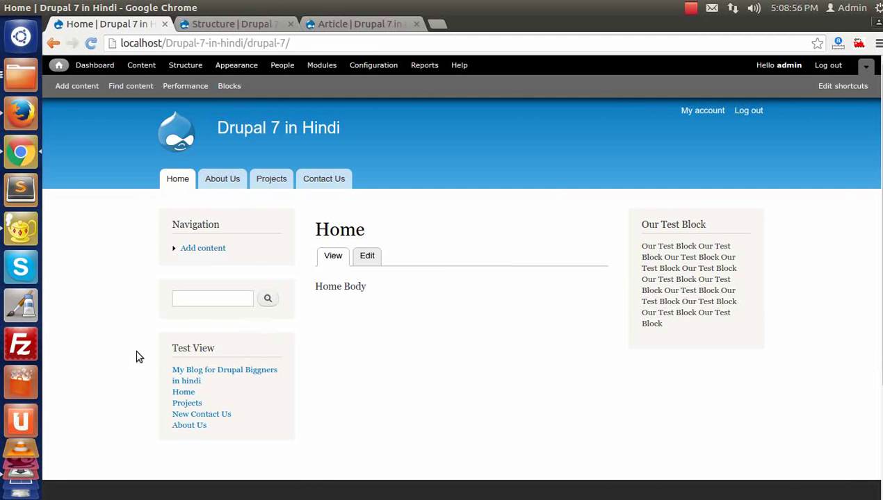
scroll(156, 335, "down", 1)
left_click_drag(164, 313, 317, 393)
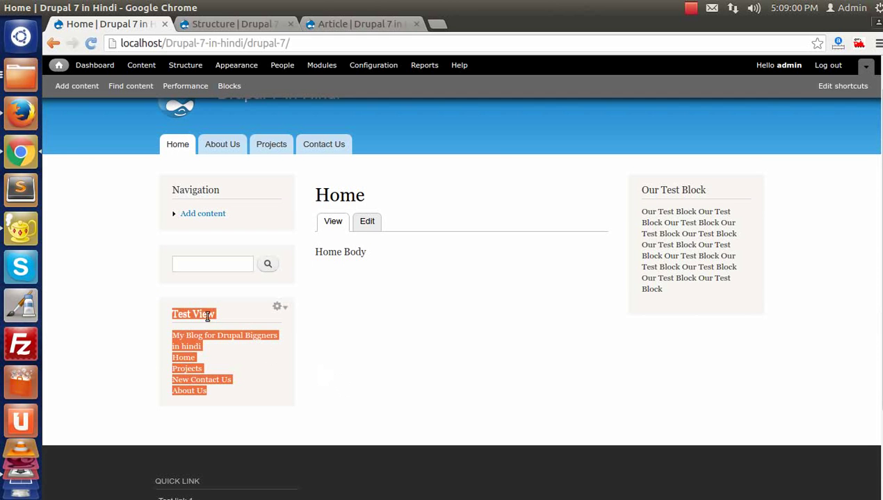
left_click(166, 314)
- Open the view's edit settings from the Test View block on the home page, look them over, and close the overlay
left_click(276, 307)
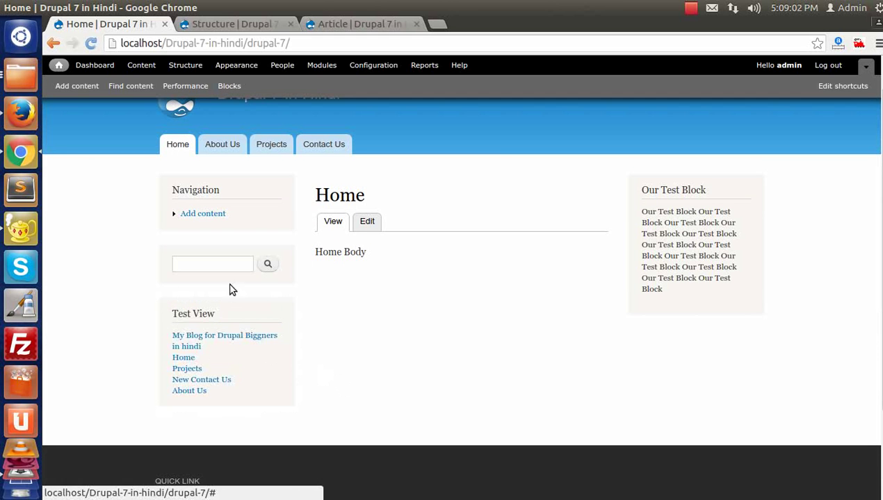
scroll(142, 352, "down", 1)
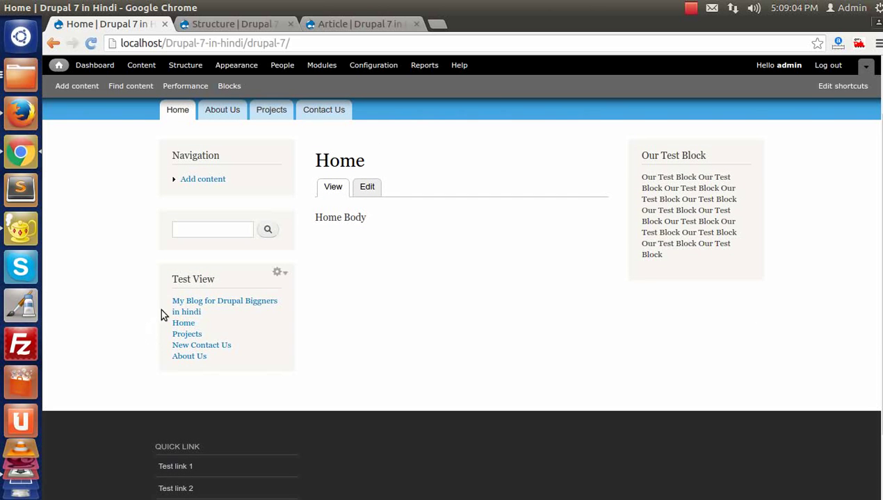
left_click(276, 271)
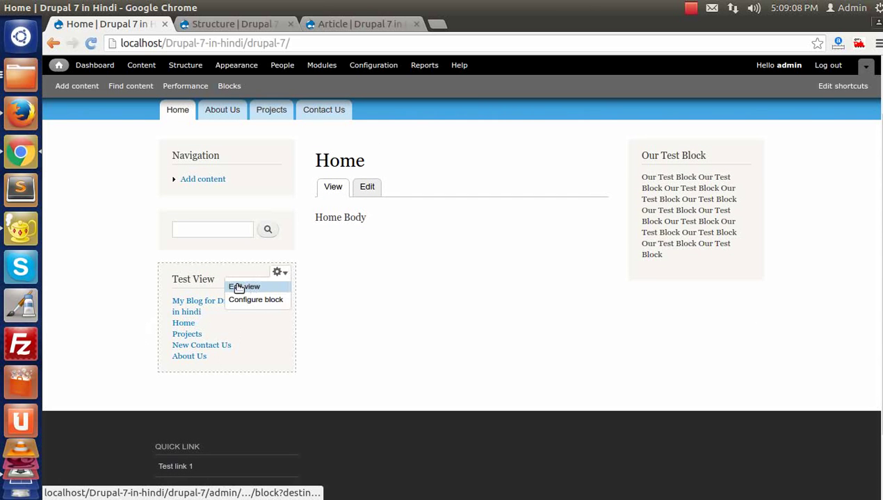
left_click(252, 290)
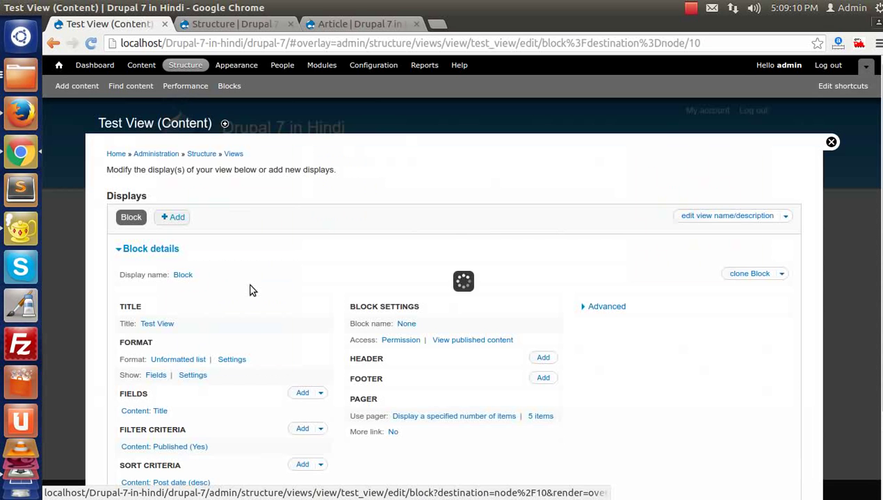
scroll(248, 299, "down", 8)
scroll(243, 321, "up", 5)
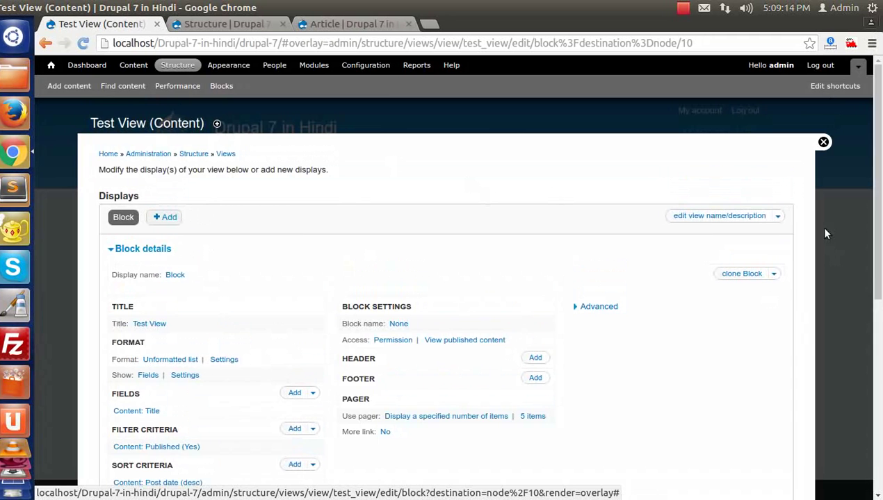
left_click(823, 142)
- Examine the Test View block's list of content titles and the rest of the home page layout
scroll(330, 315, "down", 3)
scroll(331, 314, "up", 3)
scroll(292, 306, "down", 3)
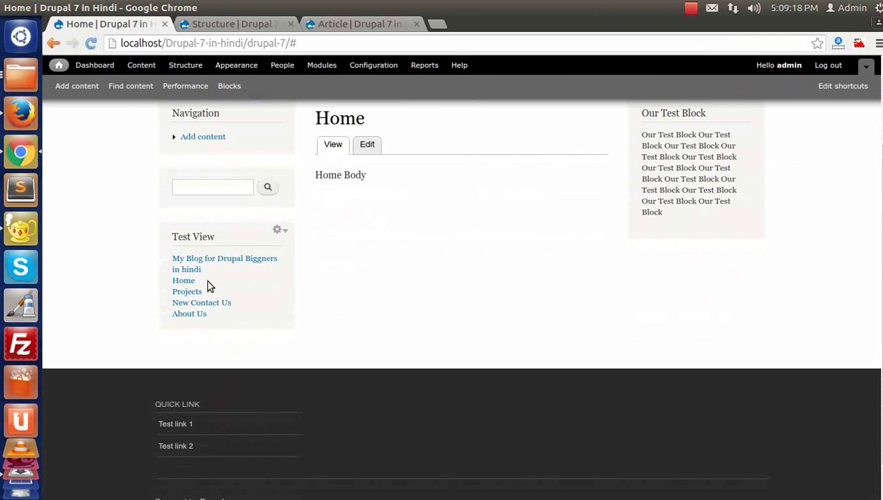
left_click_drag(143, 236, 267, 302)
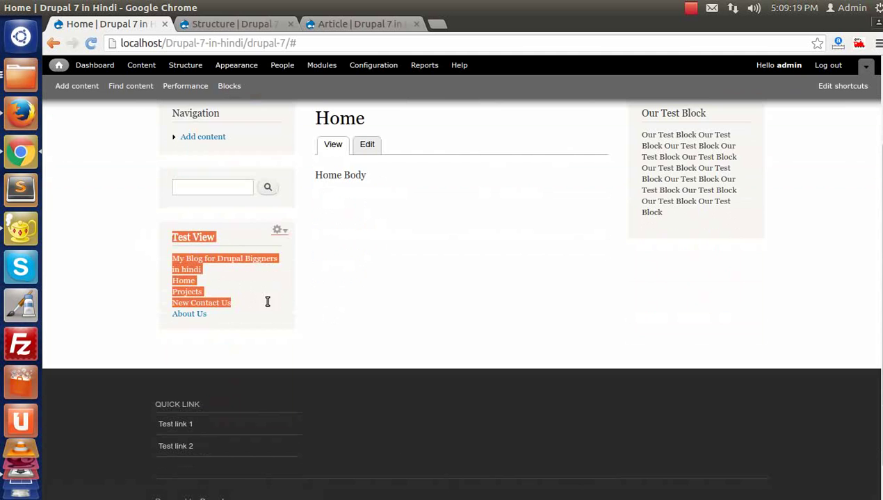
left_click(351, 297)
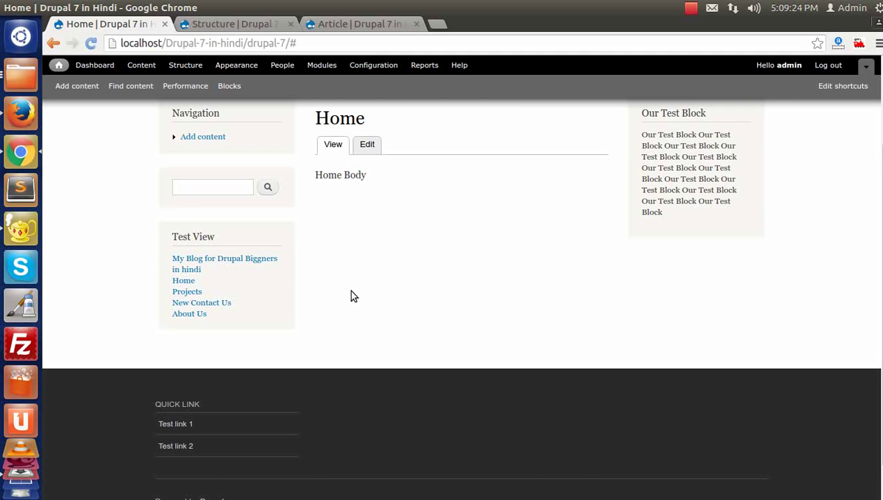
scroll(372, 334, "down", 1)
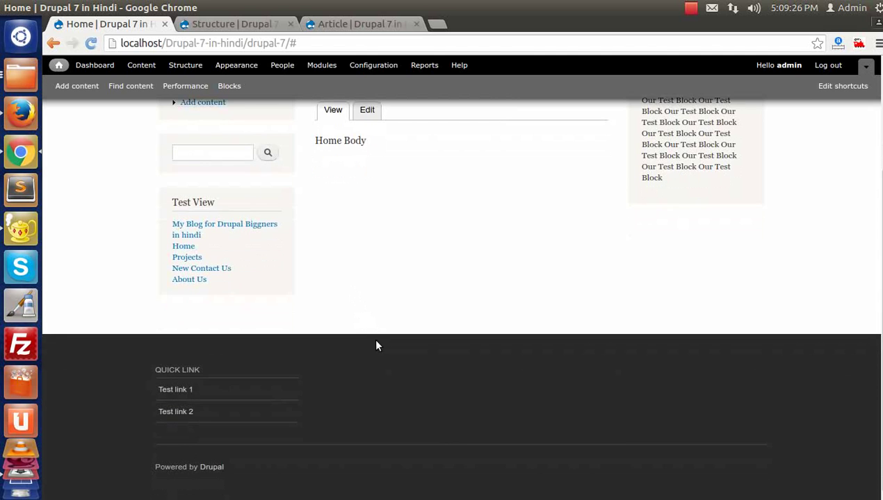
scroll(379, 348, "up", 4)
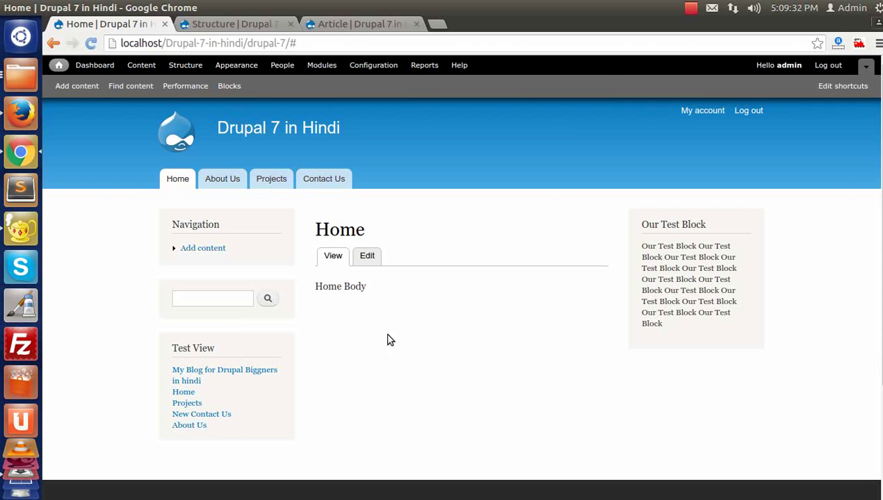
scroll(390, 340, "down", 4)
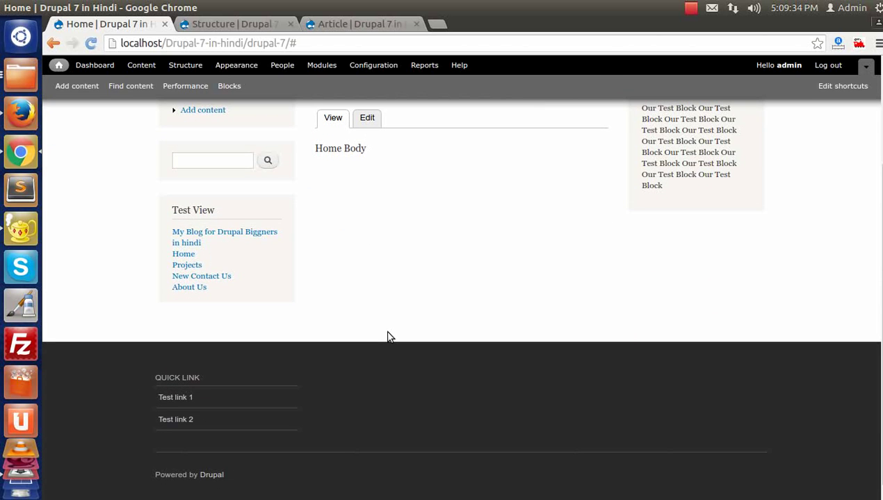
scroll(389, 337, "up", 4)
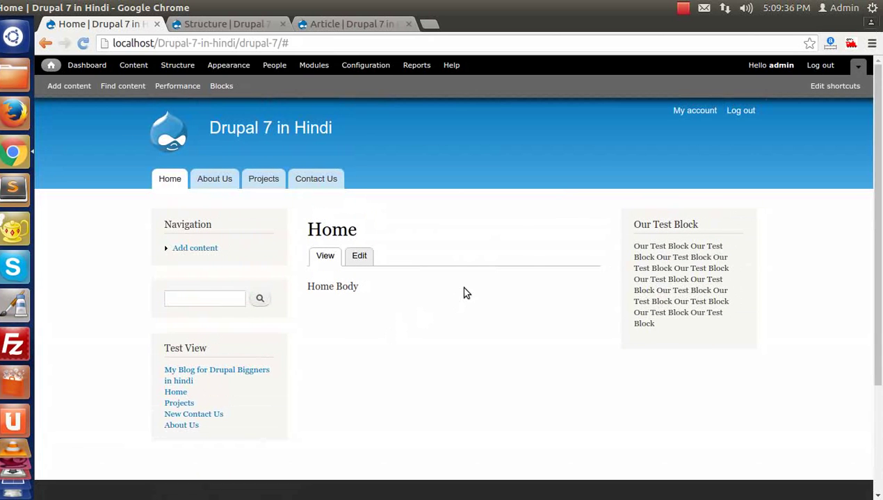